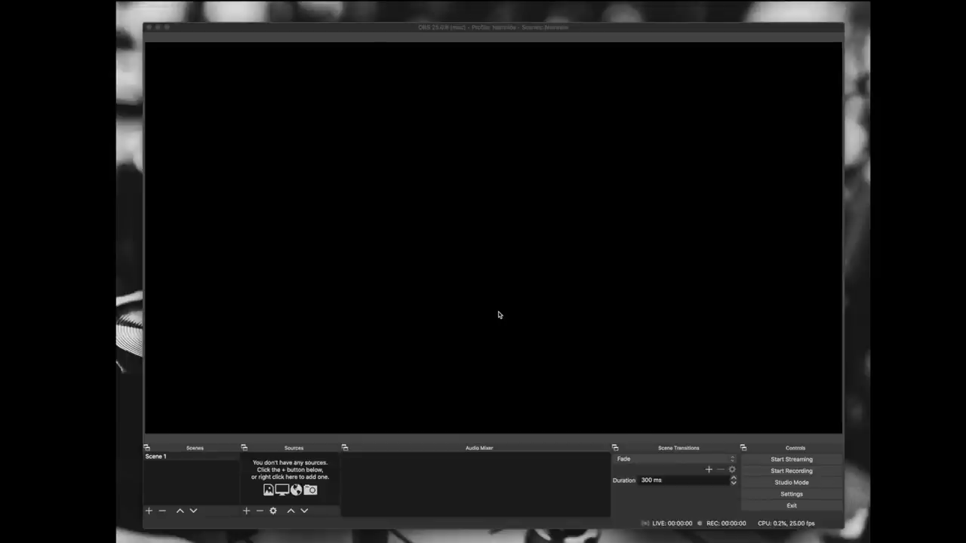
Create a second scene named Scene 2 and return to Scene 1.
{"action": "left_click", "coordinate": [174, 477]}
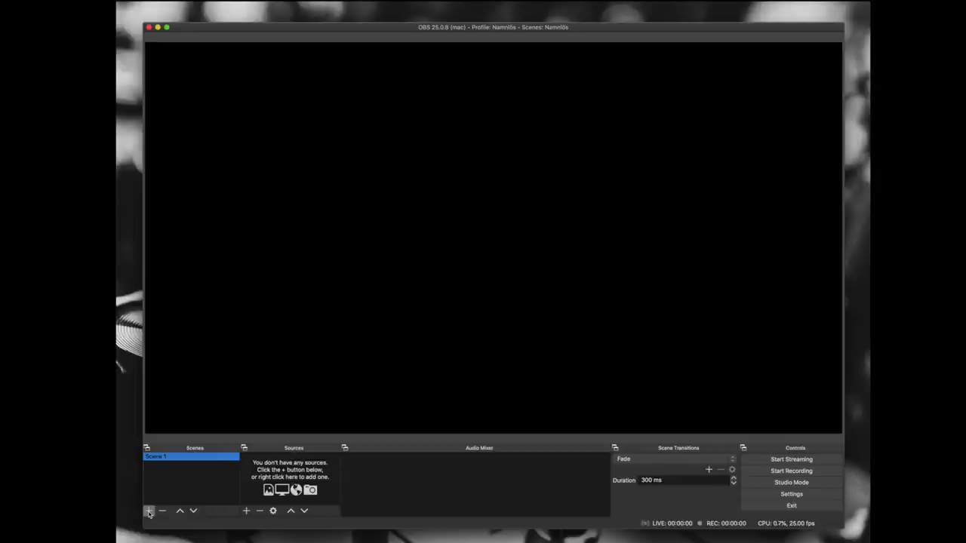
{"action": "left_click", "coordinate": [150, 512]}
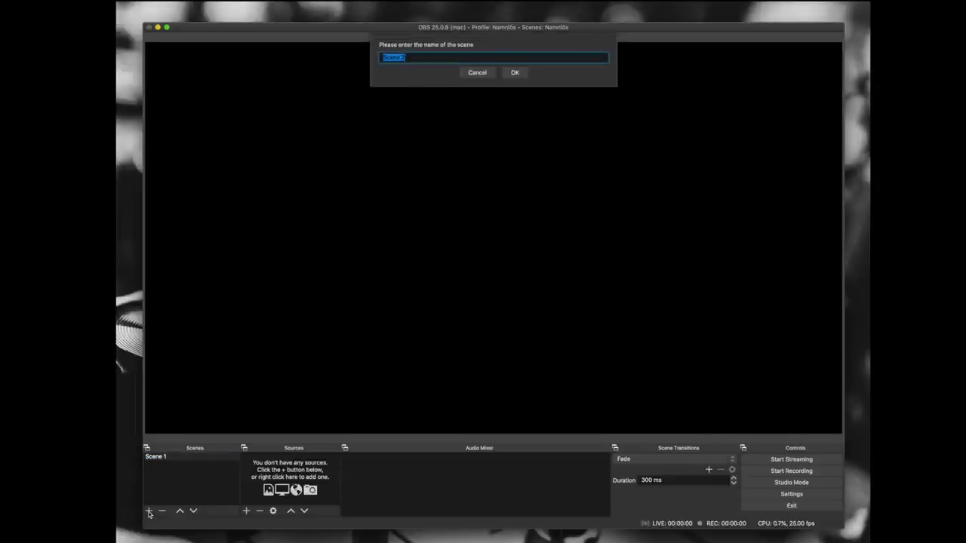
{"action": "left_click", "coordinate": [515, 73]}
{"action": "left_click", "coordinate": [165, 466]}
{"action": "left_click", "coordinate": [168, 457]}
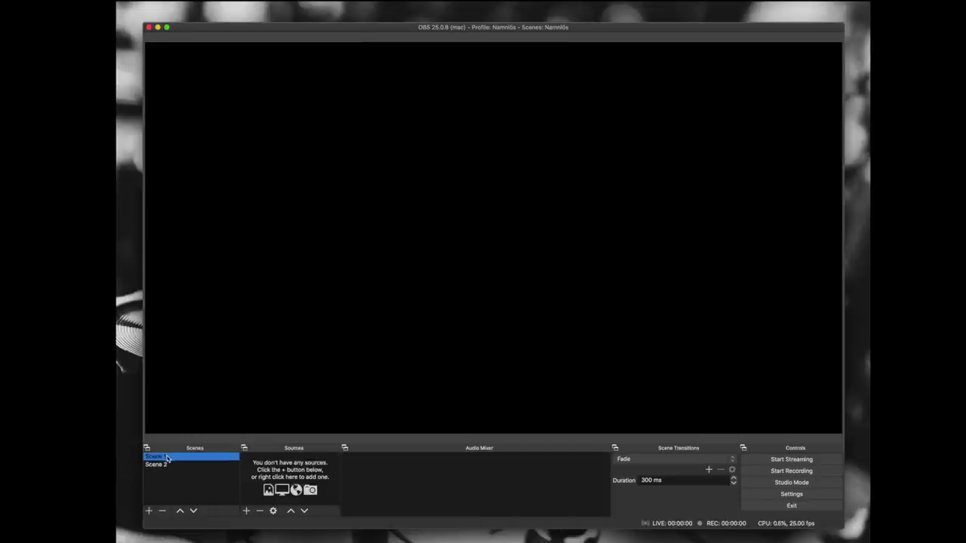
Add a Display Capture source named "Main screen" for display 0 to Scene 1, and hide it.
{"action": "left_click", "coordinate": [246, 511]}
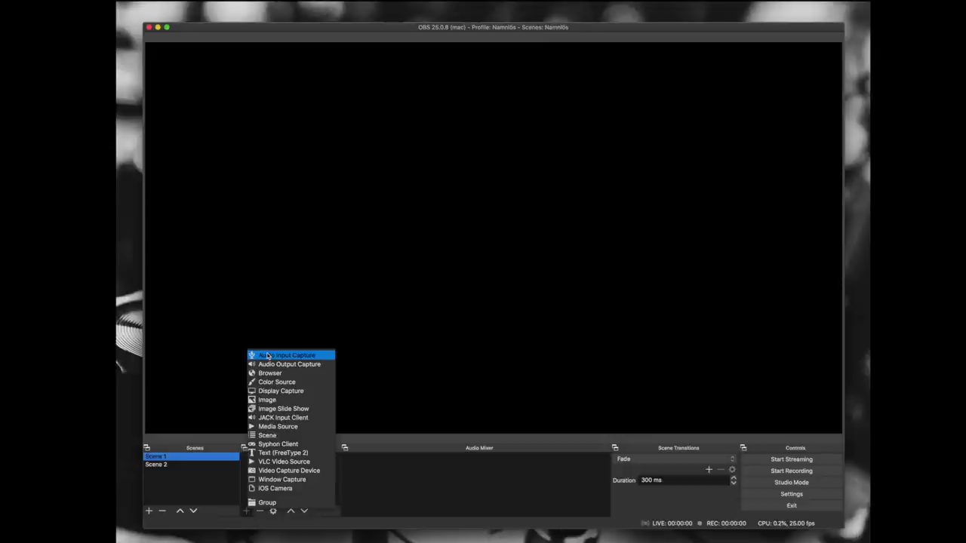
{"action": "left_click", "coordinate": [278, 391]}
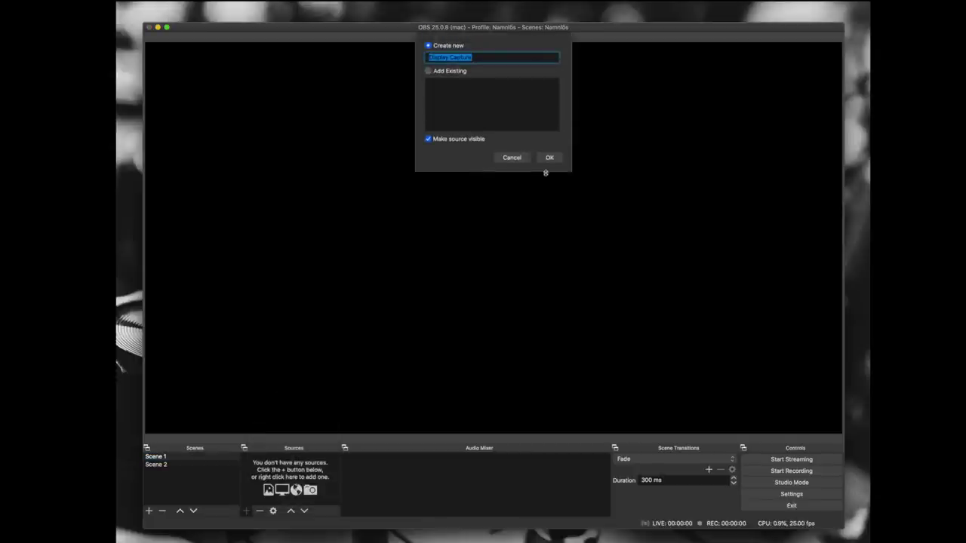
{"action": "type", "text": "Main screen"}
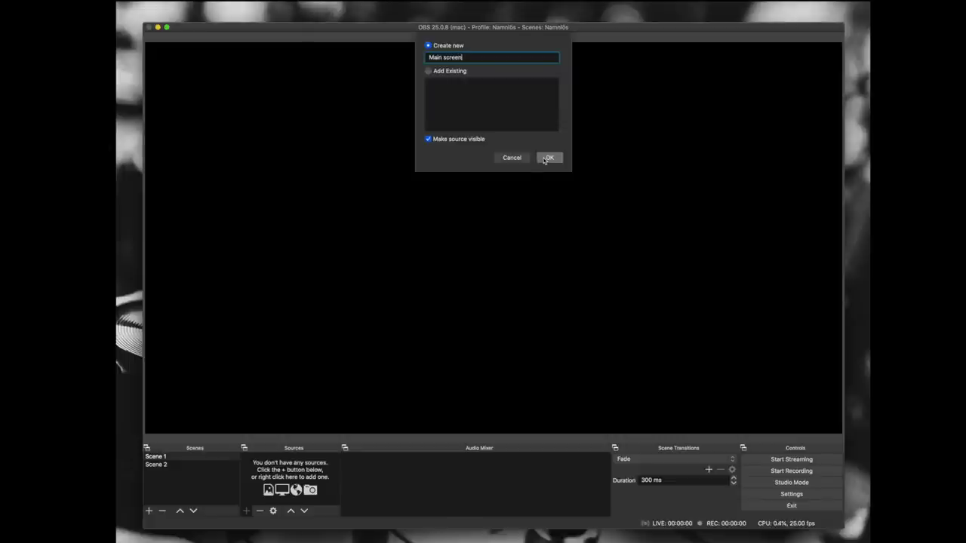
{"action": "left_click", "coordinate": [546, 159]}
{"action": "left_click", "coordinate": [382, 317]}
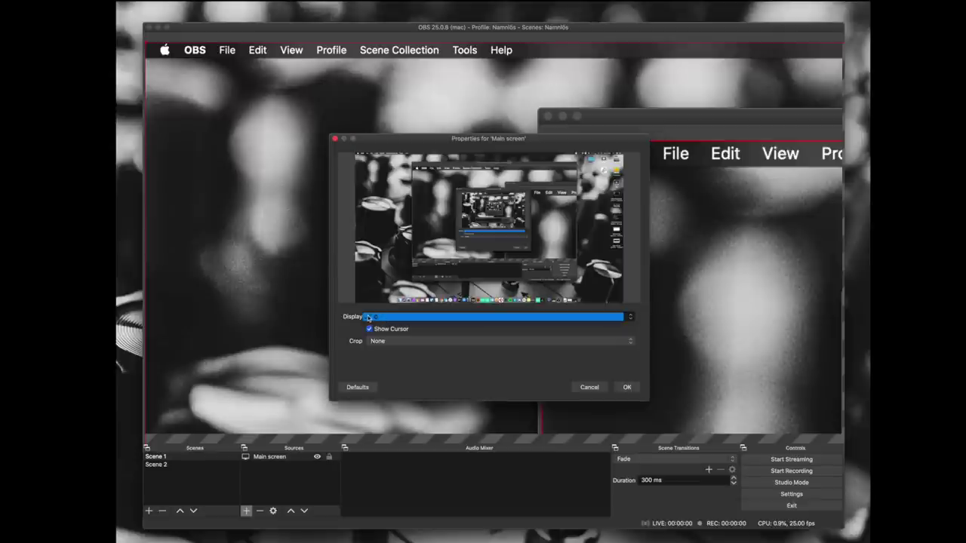
{"action": "left_click", "coordinate": [381, 317]}
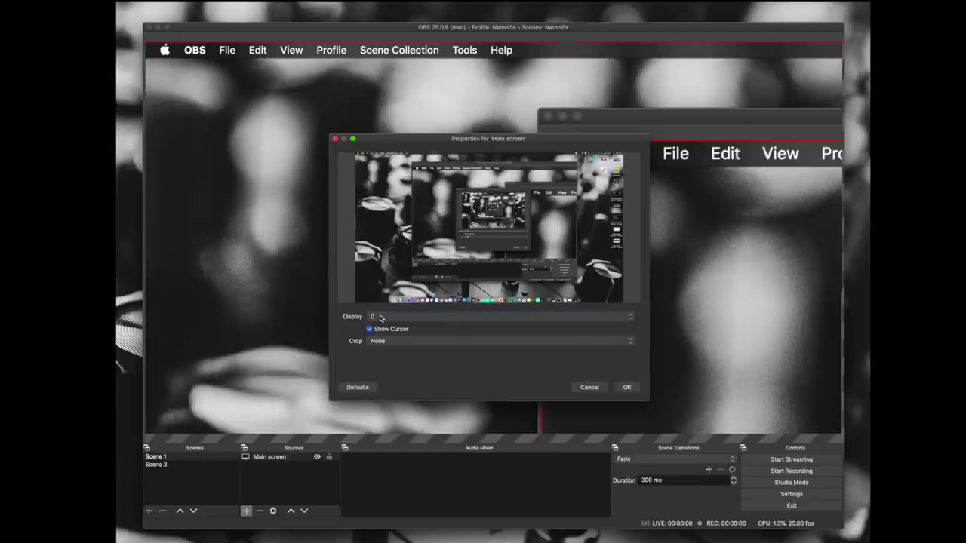
{"action": "left_click", "coordinate": [626, 387]}
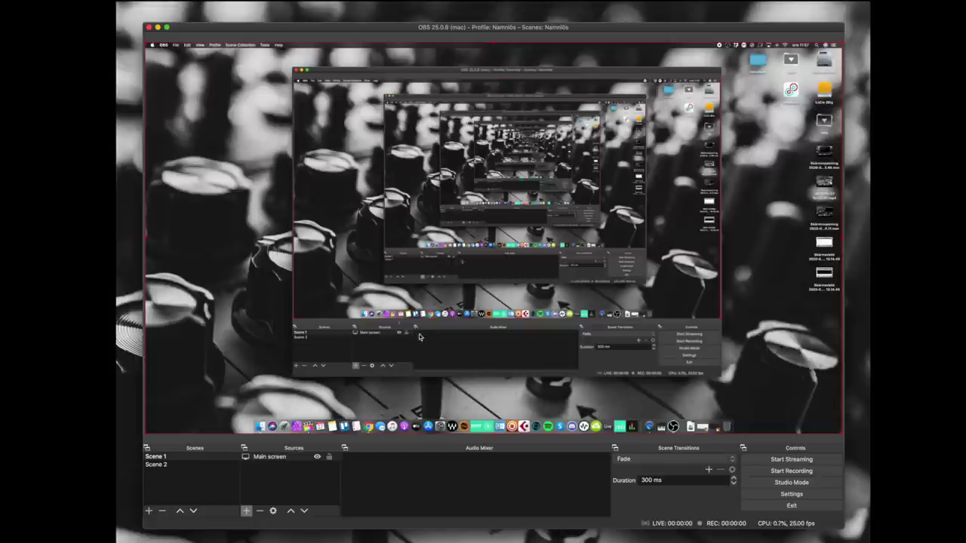
{"action": "left_click", "coordinate": [321, 456]}
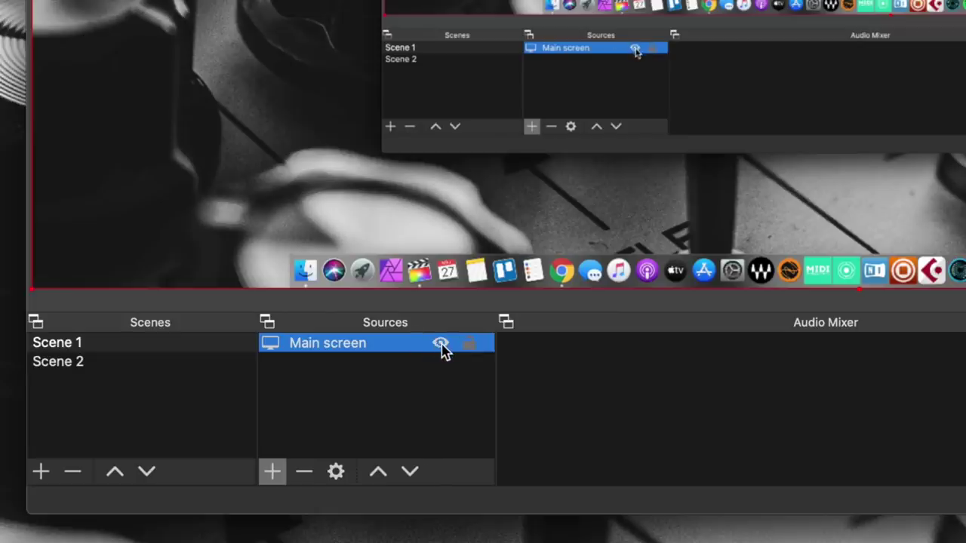
{"action": "left_click", "coordinate": [440, 345]}
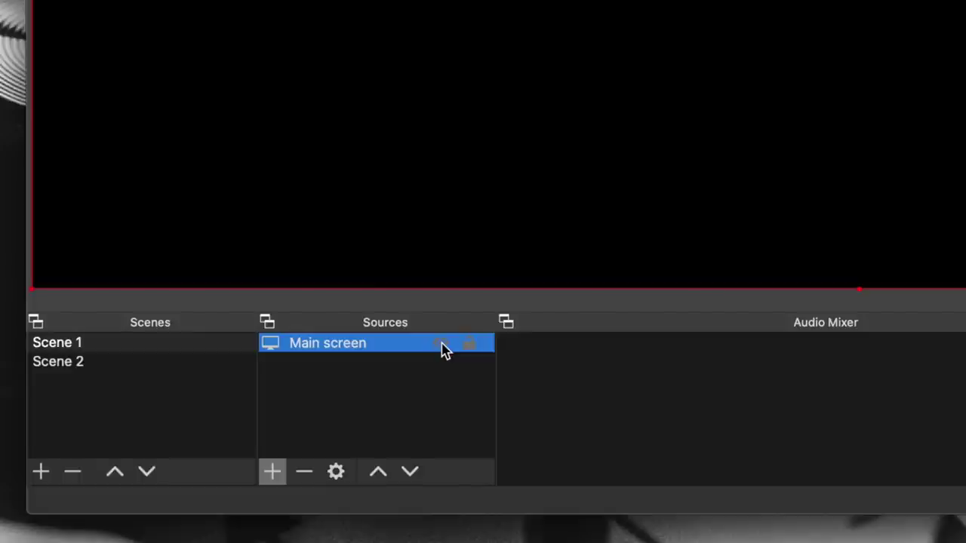
Add a Video Capture Device source named "Webcam 1" that uses the C922 Pro Stream Webcam.
{"action": "left_click", "coordinate": [272, 471]}
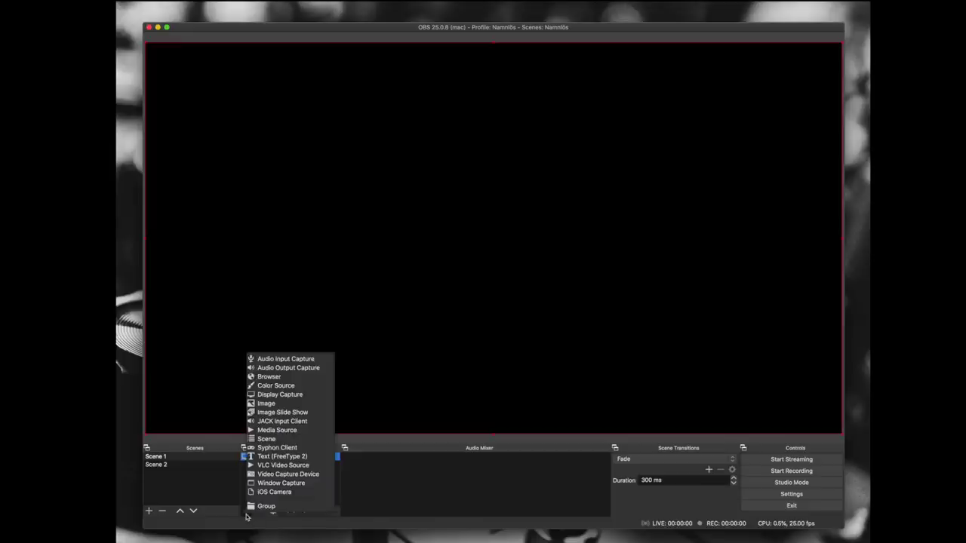
{"action": "left_click", "coordinate": [278, 474]}
{"action": "type", "text": "Webca"}
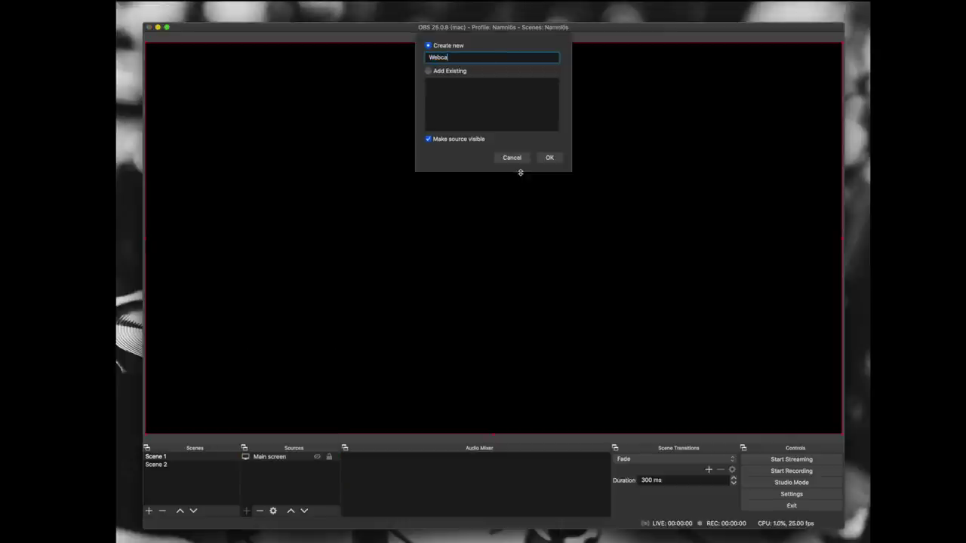
{"action": "type", "text": "m 1"}
{"action": "key", "text": "Return"}
{"action": "left_click", "coordinate": [388, 317]}
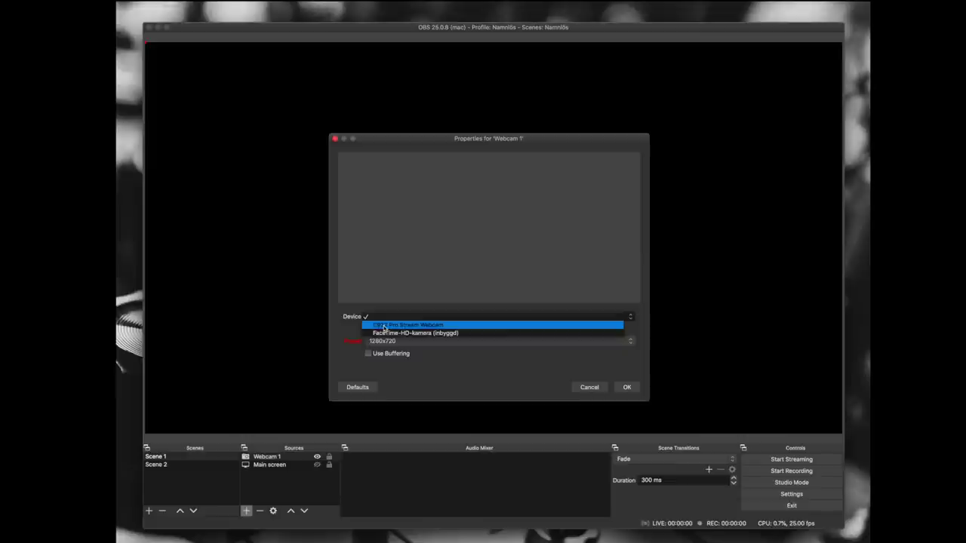
{"action": "left_click", "coordinate": [385, 326]}
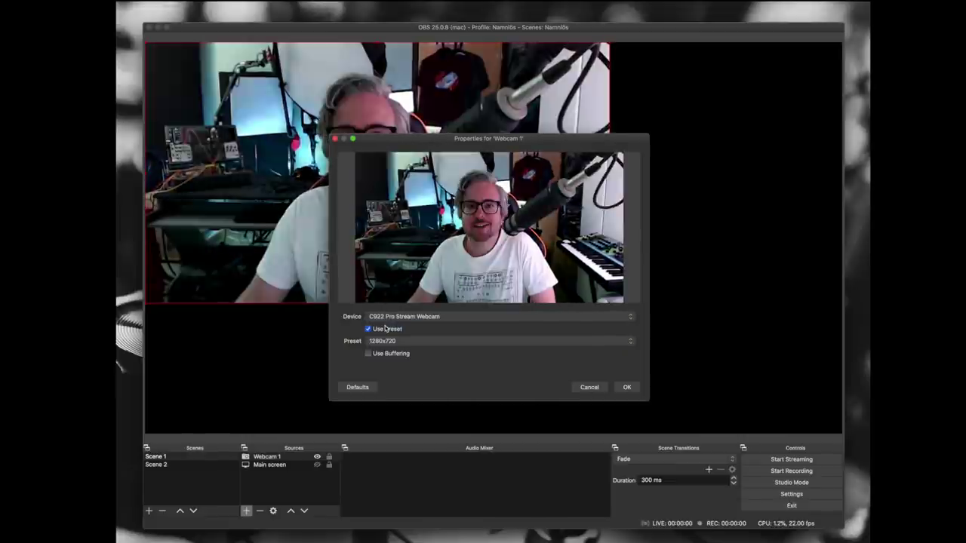
Try the FaceTime-HD-kamera with the 1280x720 preset for Webcam 1, and switch back to the C922 Pro Stream Webcam.
{"action": "left_click", "coordinate": [388, 317]}
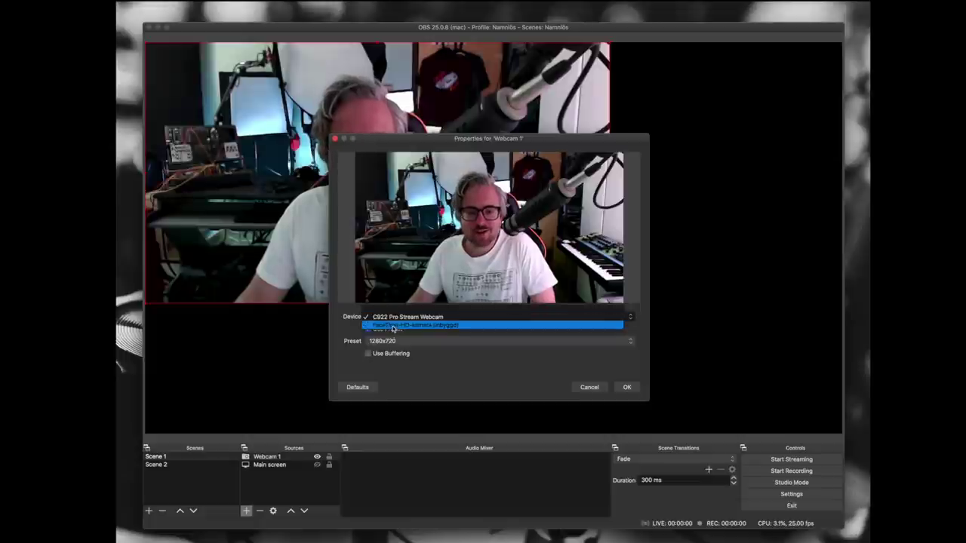
{"action": "left_click", "coordinate": [392, 328]}
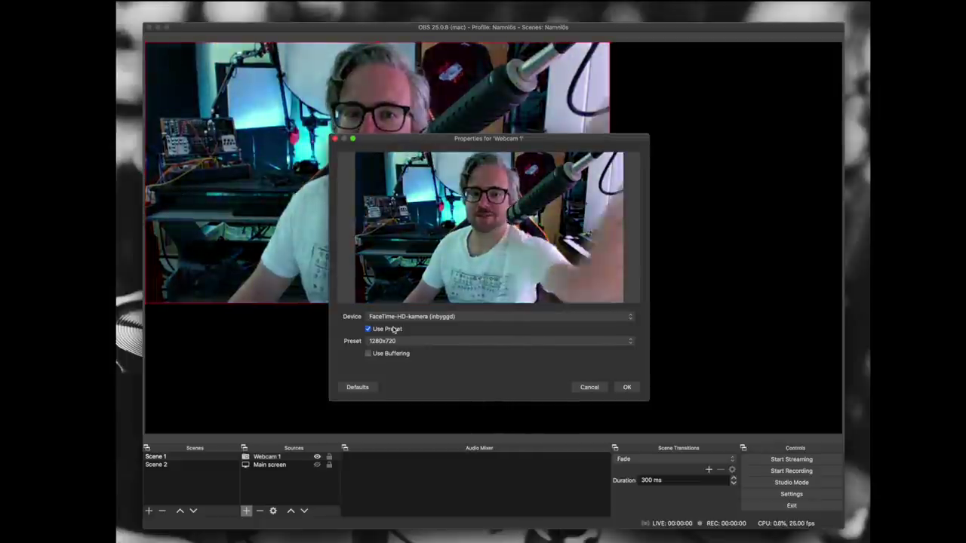
{"action": "left_click", "coordinate": [388, 341]}
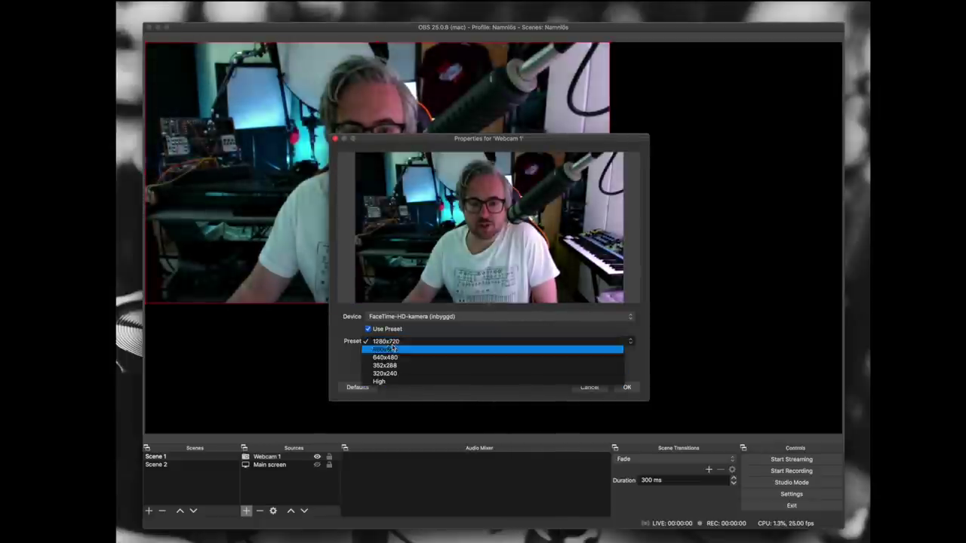
{"action": "left_click", "coordinate": [392, 344]}
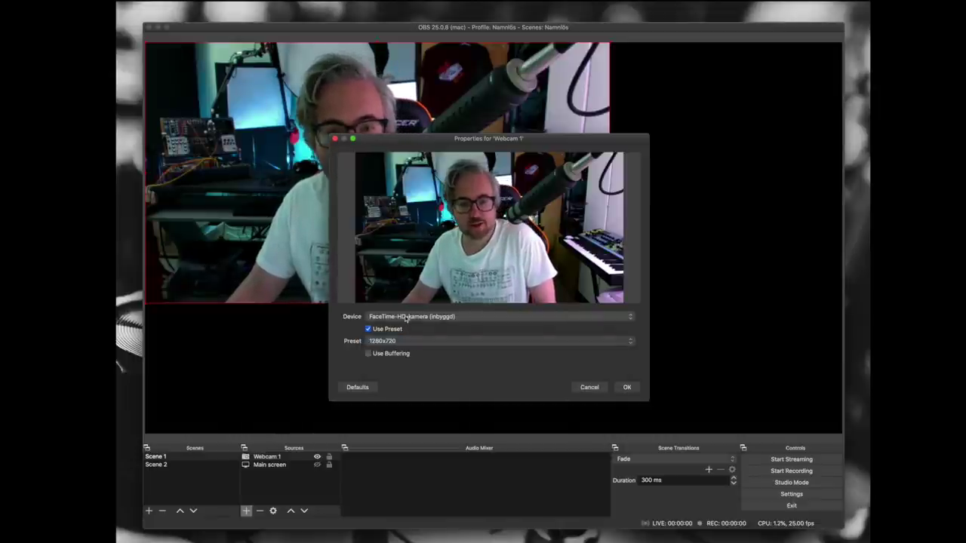
{"action": "left_click", "coordinate": [405, 316]}
{"action": "left_click", "coordinate": [404, 310]}
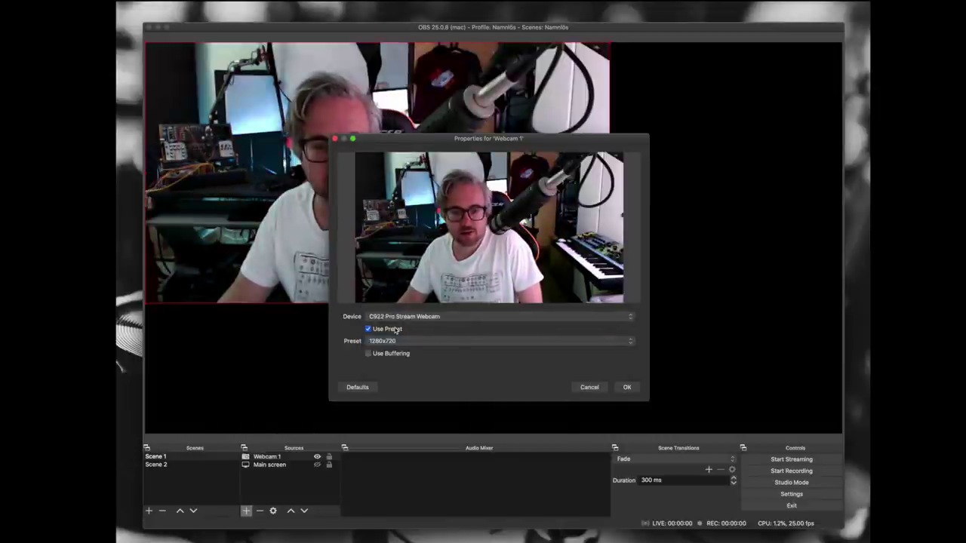
Turn off the preset for Webcam 1, set resolution 1920x1080 with Simple FPS Values at 30, and accept the properties.
{"action": "left_click", "coordinate": [396, 341]}
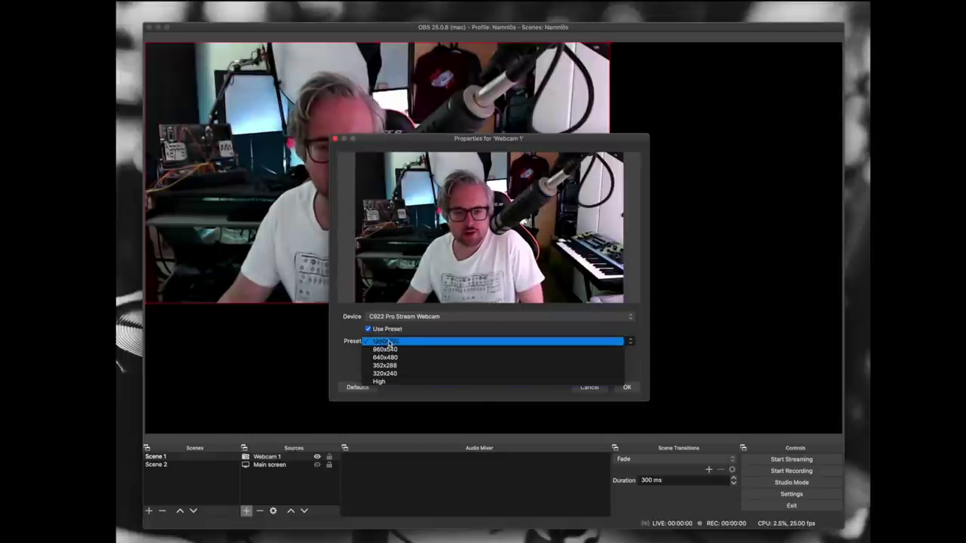
{"action": "left_click", "coordinate": [400, 332]}
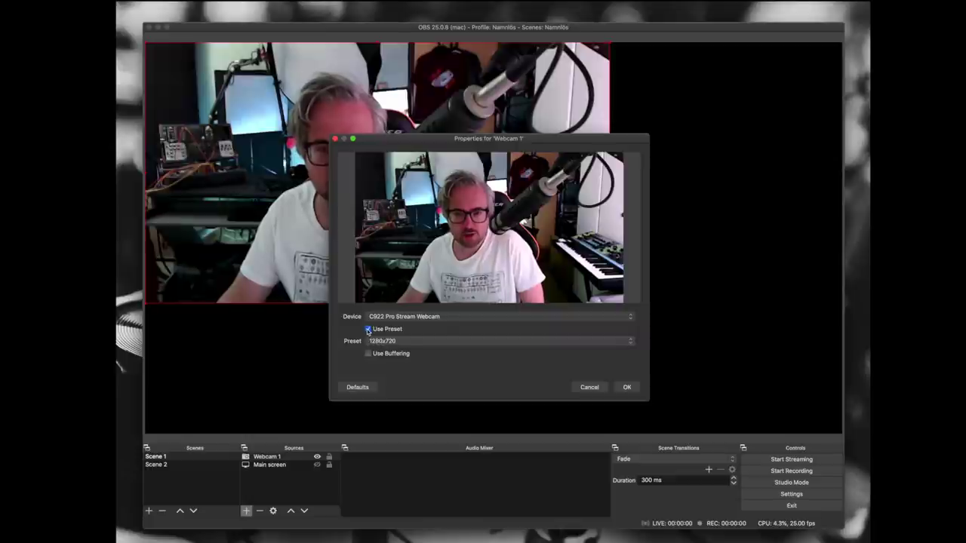
{"action": "left_click", "coordinate": [367, 330]}
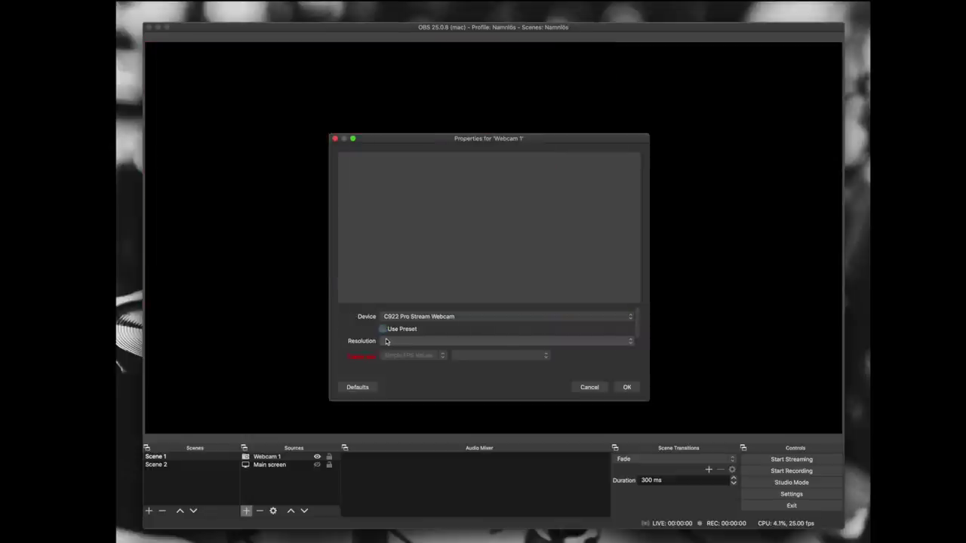
{"action": "left_click", "coordinate": [390, 342]}
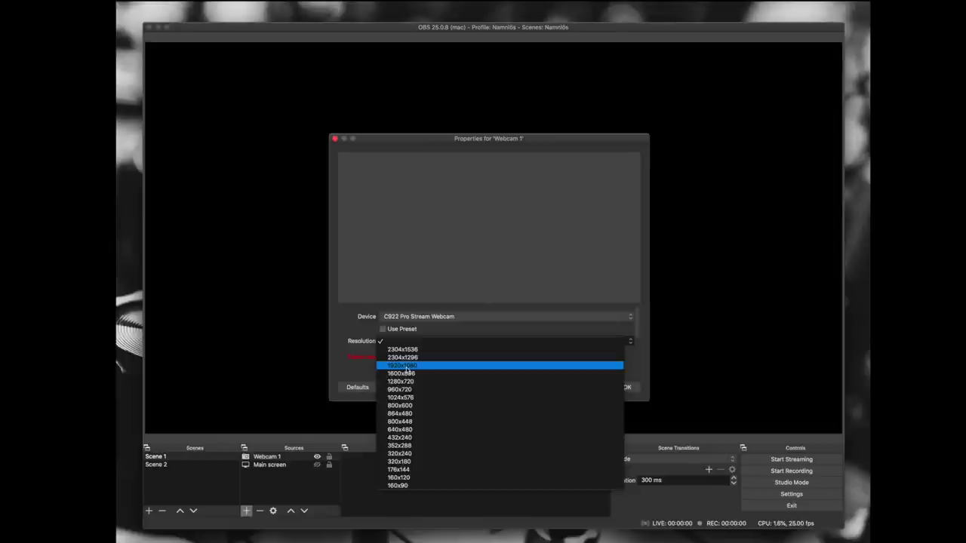
{"action": "left_click", "coordinate": [405, 368]}
{"action": "left_click", "coordinate": [411, 355]}
{"action": "left_click", "coordinate": [411, 354]}
{"action": "left_click", "coordinate": [473, 357]}
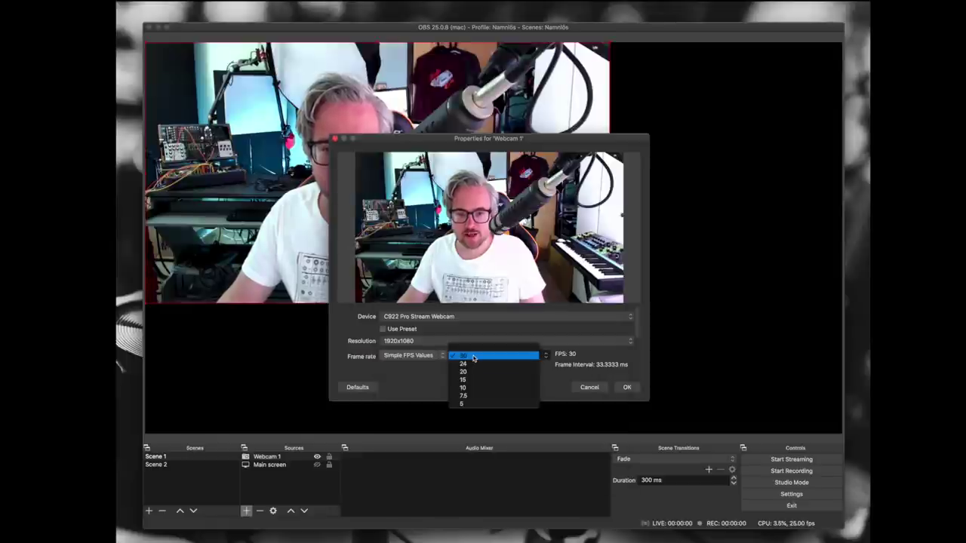
{"action": "left_click", "coordinate": [473, 356]}
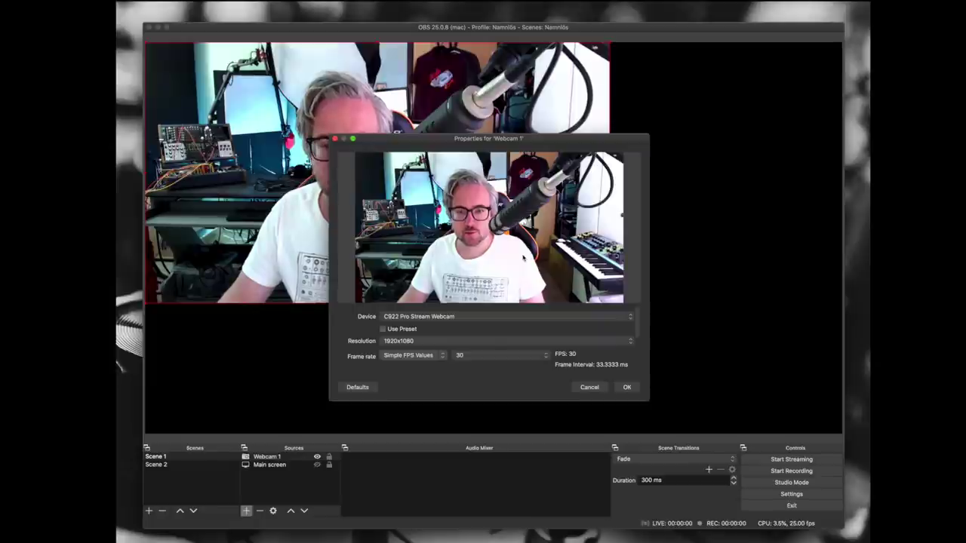
{"action": "key", "text": "Return"}
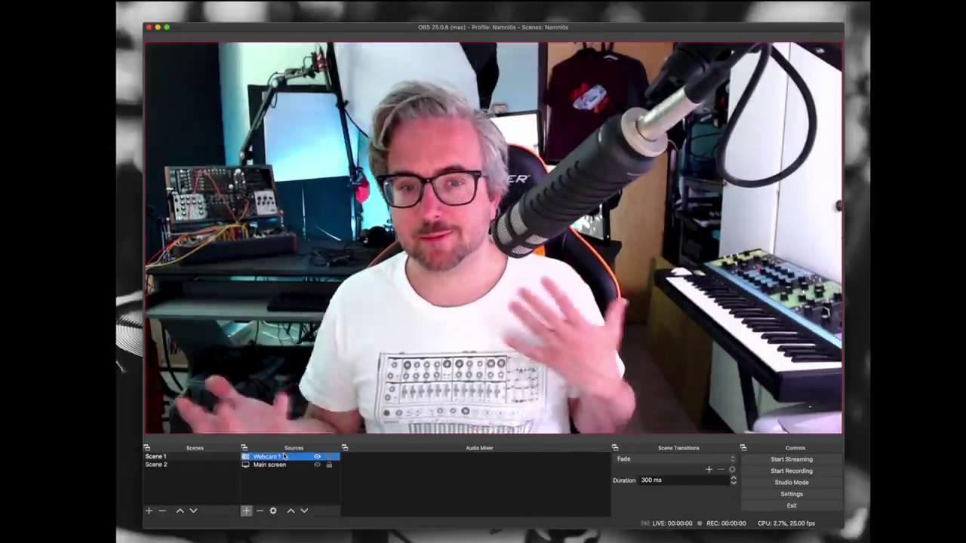
{"action": "right_click", "coordinate": [284, 456]}
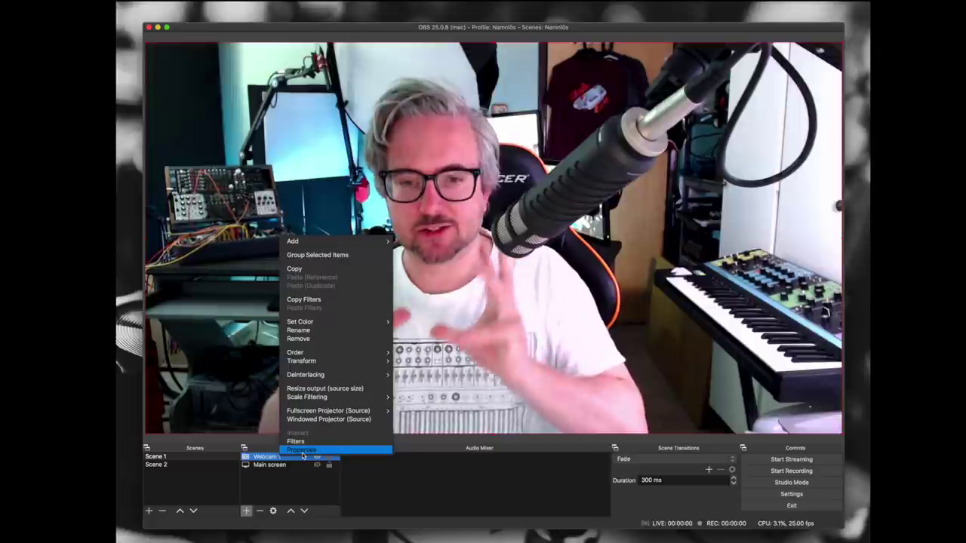
{"action": "left_click", "coordinate": [263, 458]}
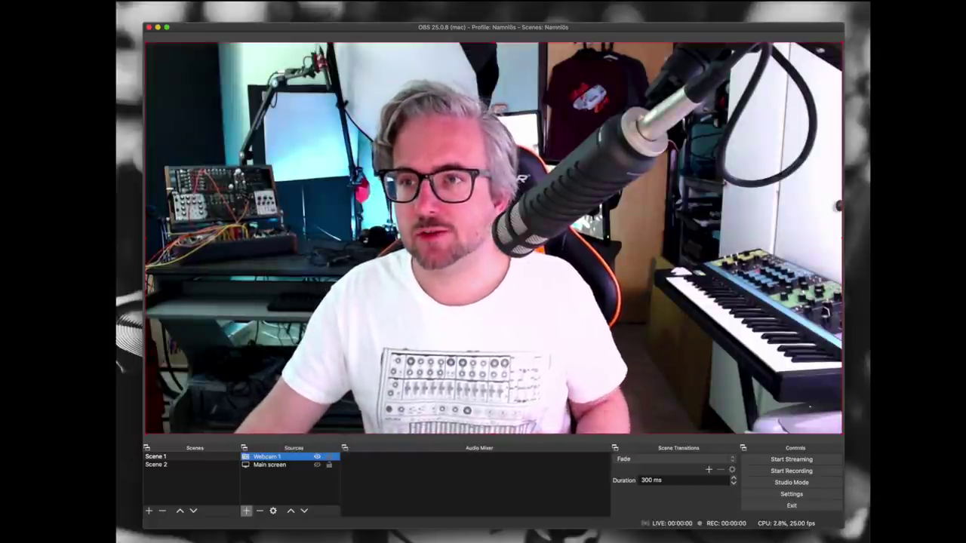
Open the Logitech camera settings and try 47% brightness, 100% contrast and 100% colour intensity on the C922 webcam.
{"action": "key", "text": "super+space"}
{"action": "type", "text": "logitech"}
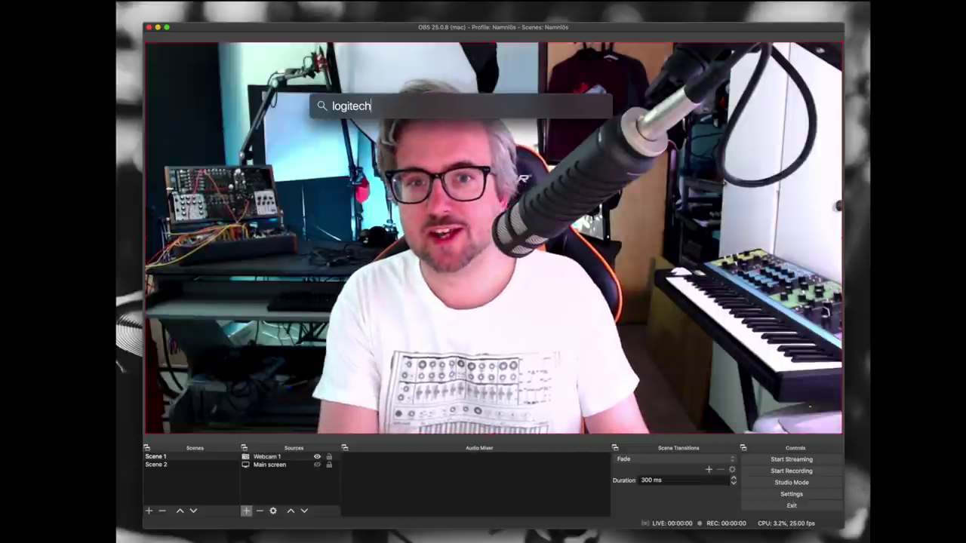
{"action": "key", "text": "Return"}
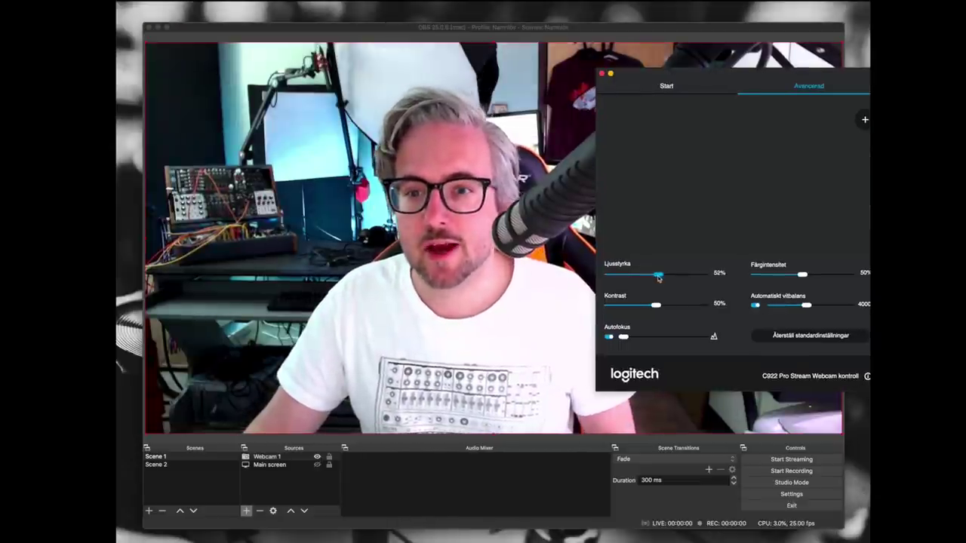
{"action": "left_click_drag", "start_coordinate": [658, 278], "coordinate": [709, 306]}
{"action": "left_click_drag", "start_coordinate": [802, 274], "coordinate": [856, 273]}
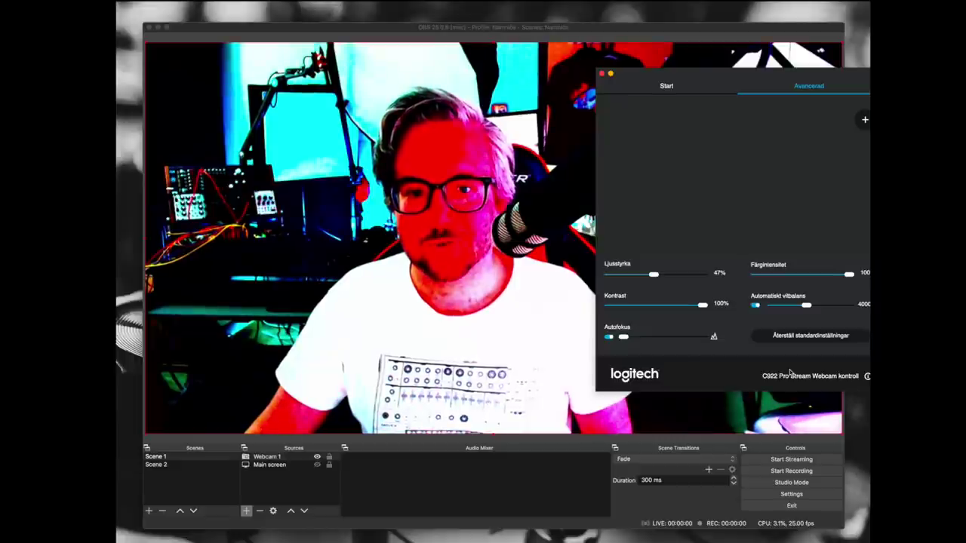
Make the Main screen source visible and move it above Webcam 1 in Scene 1's source order.
{"action": "left_click", "coordinate": [310, 465]}
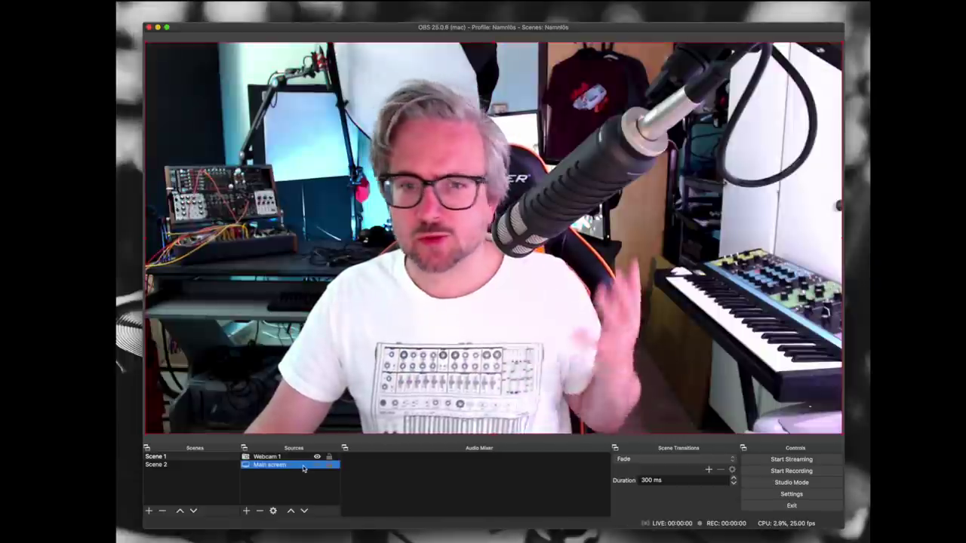
{"action": "left_click", "coordinate": [272, 459]}
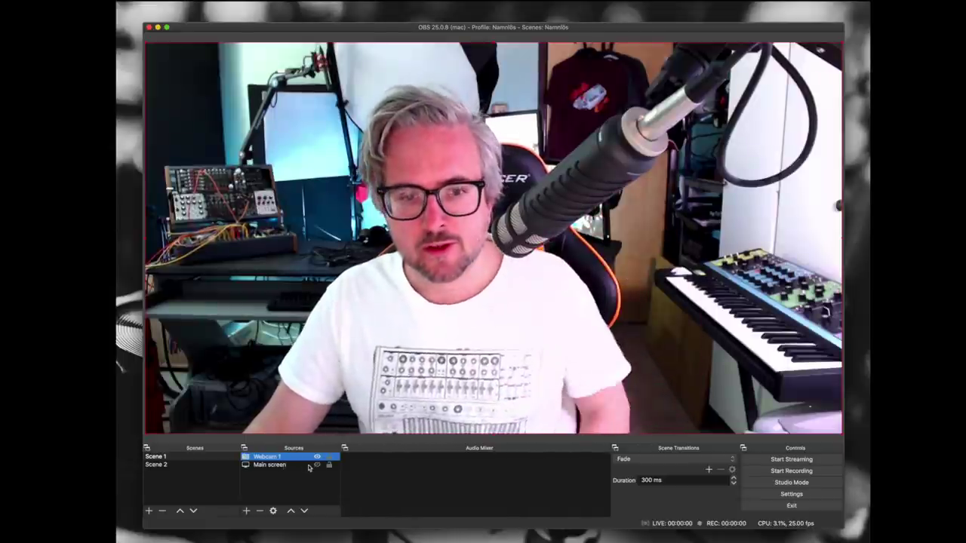
{"action": "left_click_drag", "start_coordinate": [284, 468], "coordinate": [272, 453]}
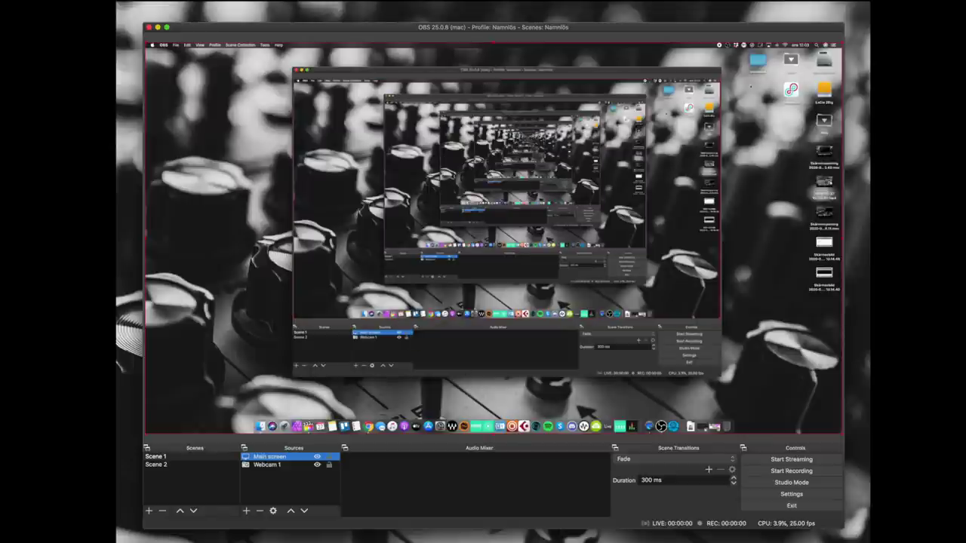
Shrink the Main screen source to a small inset over the webcam and add an image source named BRB using 1B5A6099.jpg.
{"action": "left_click_drag", "start_coordinate": [843, 45], "coordinate": [774, 329]}
{"action": "left_click", "coordinate": [246, 511]}
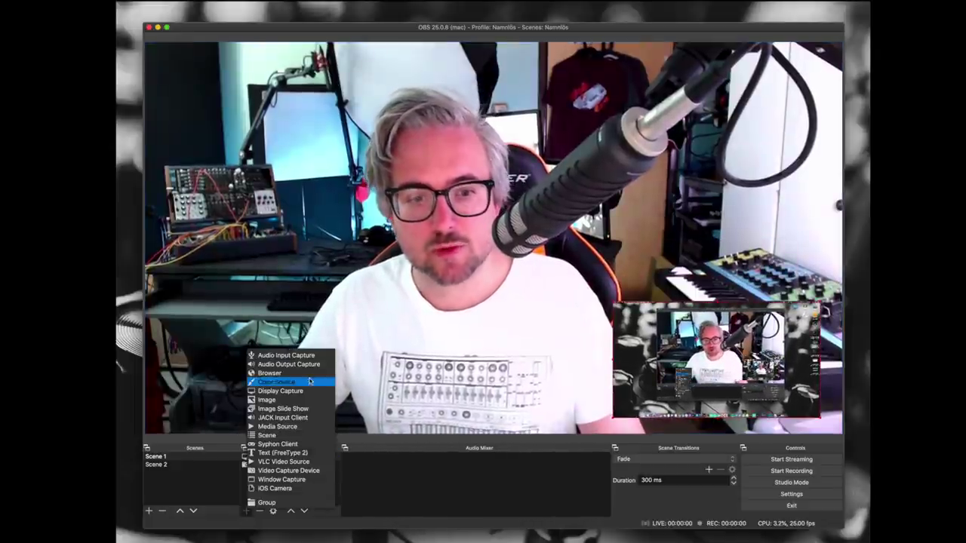
{"action": "left_click", "coordinate": [264, 400]}
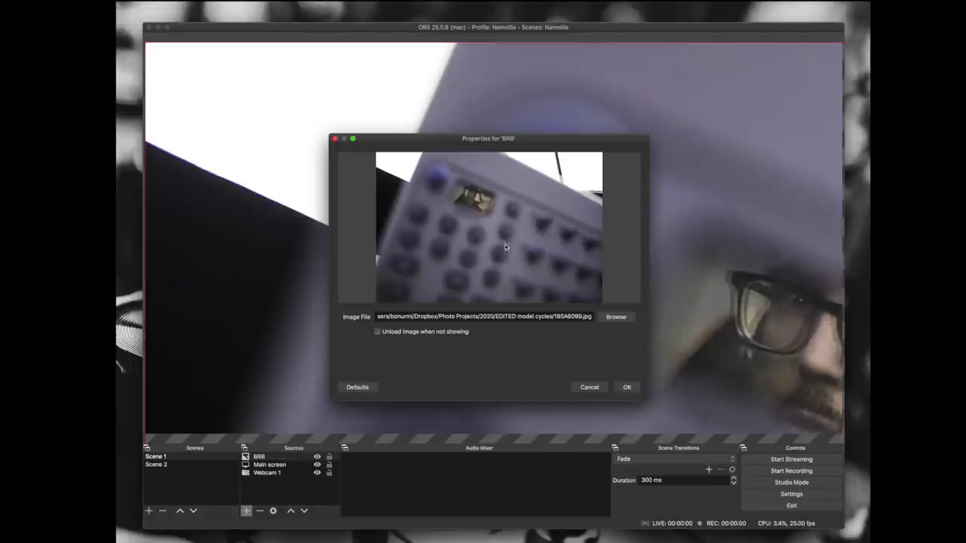
{"action": "left_click", "coordinate": [627, 389]}
Fit the BRB image to the screen and place it behind Webcam 1 and Main screen, both sized as small insets.
{"action": "right_click", "coordinate": [447, 205]}
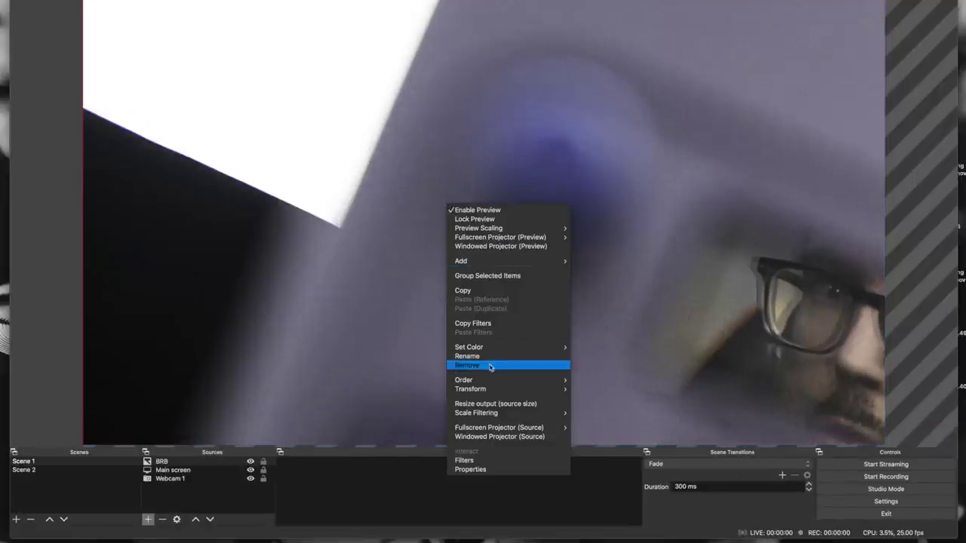
{"action": "mouse_move", "coordinate": [490, 392]}
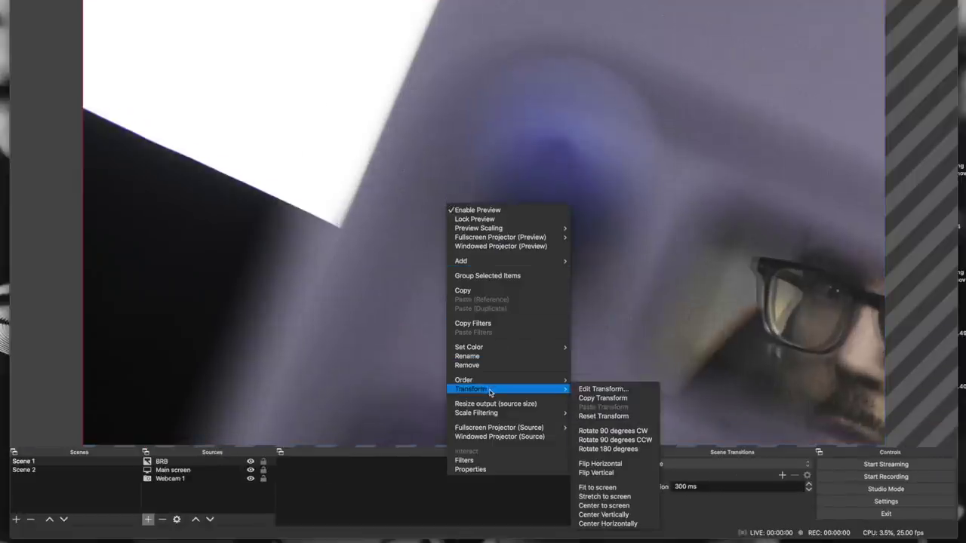
{"action": "left_click", "coordinate": [594, 489]}
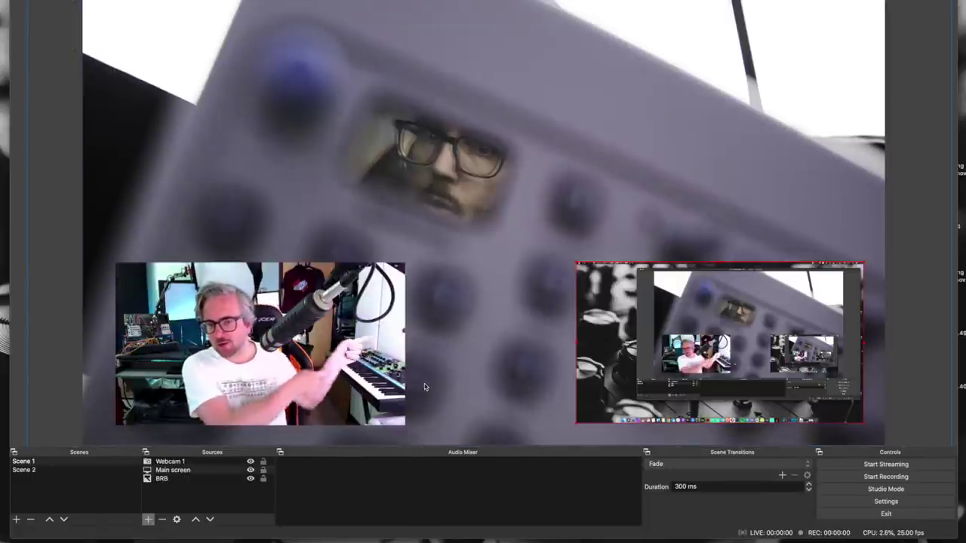
Add a Text (FreeType 2) source named Links reading "VISIT BOBEATS ON YOUTUBE" and scale it down to sit just above the webcam inset.
{"action": "left_click", "coordinate": [148, 519]}
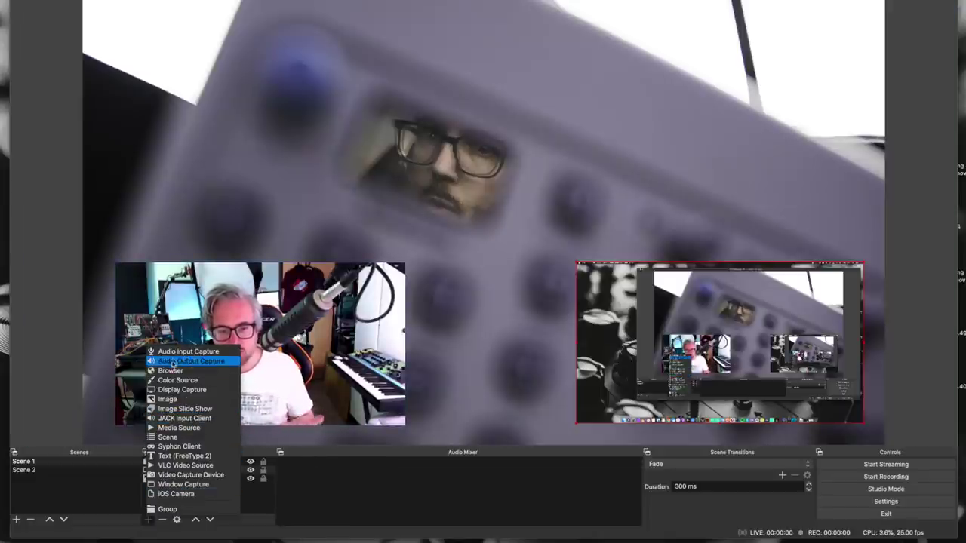
{"action": "left_click", "coordinate": [182, 458]}
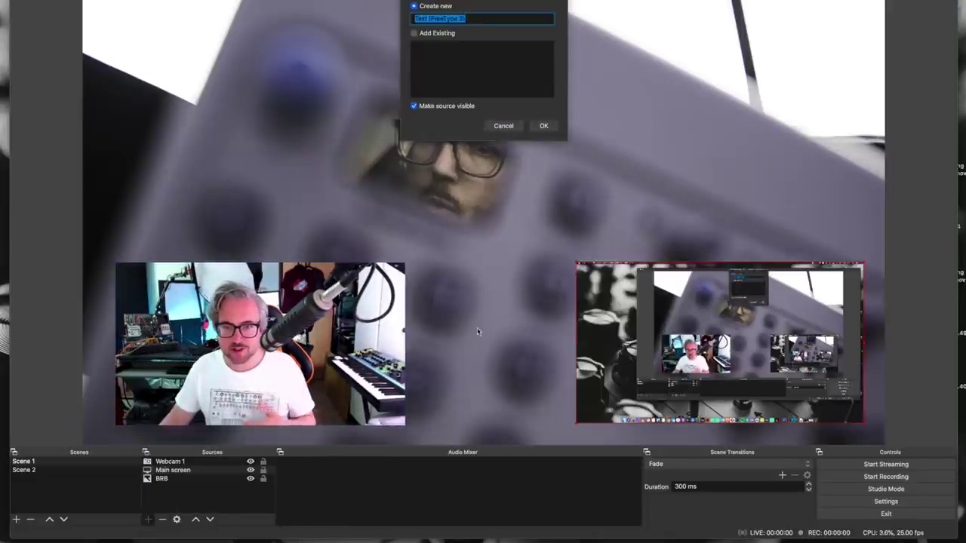
{"action": "type", "text": "Links"}
{"action": "key", "text": "Return"}
{"action": "type", "text": "VISIT BOBEATS ON YOUTUBE"}
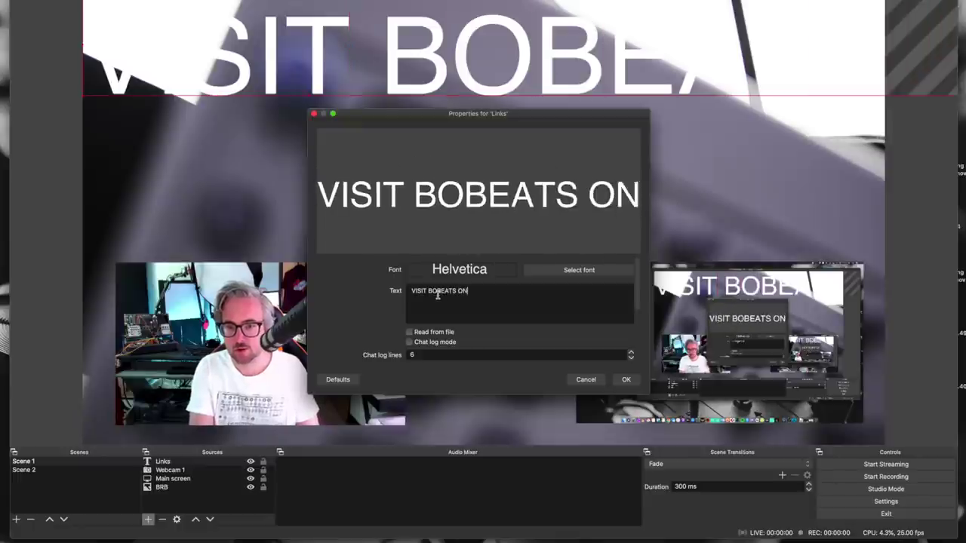
{"action": "left_click", "coordinate": [625, 379]}
{"action": "left_click_drag", "start_coordinate": [943, 37], "coordinate": [549, 129]}
{"action": "left_click_drag", "start_coordinate": [675, 103], "coordinate": [741, 132]}
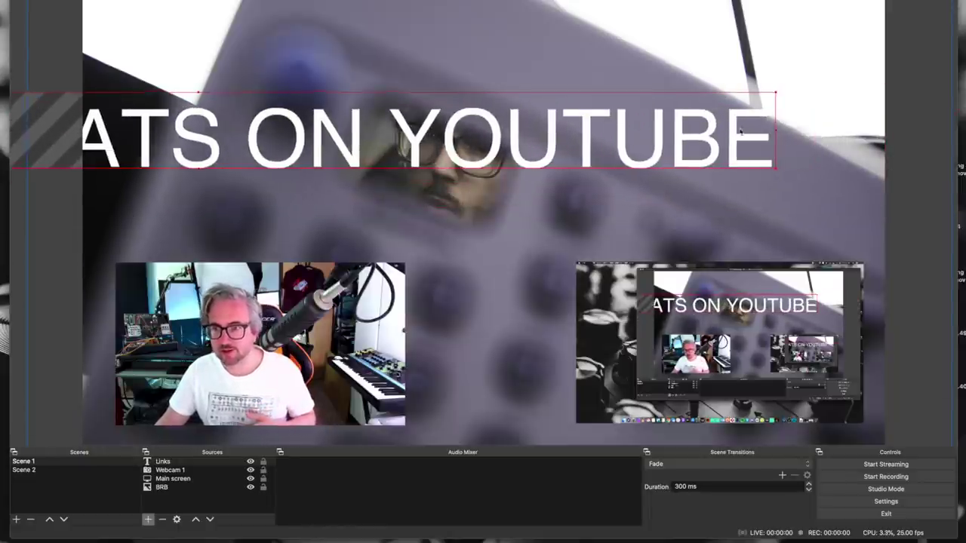
Copy Webcam 1 from Scene 1 and paste it as a reference into the empty Scene 2.
{"action": "left_click", "coordinate": [38, 464]}
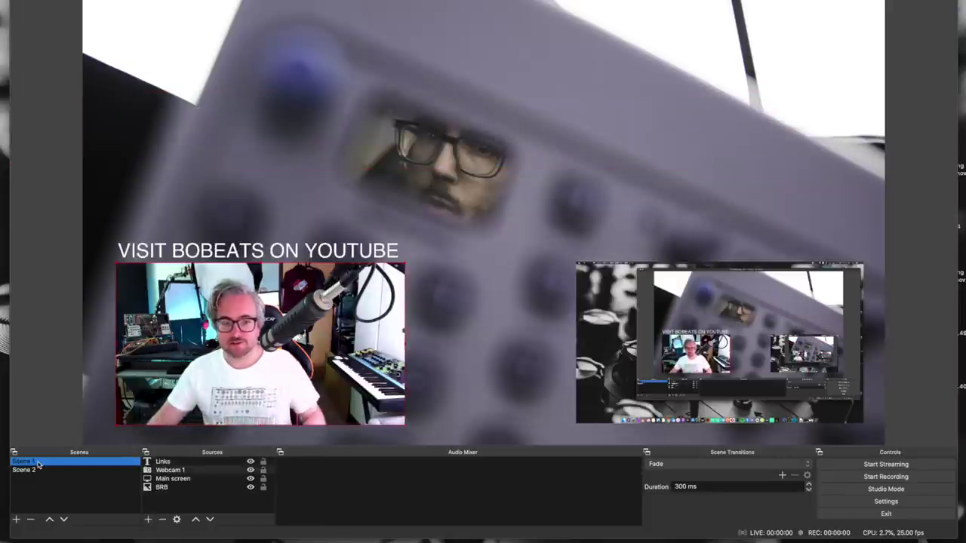
{"action": "left_click", "coordinate": [22, 470]}
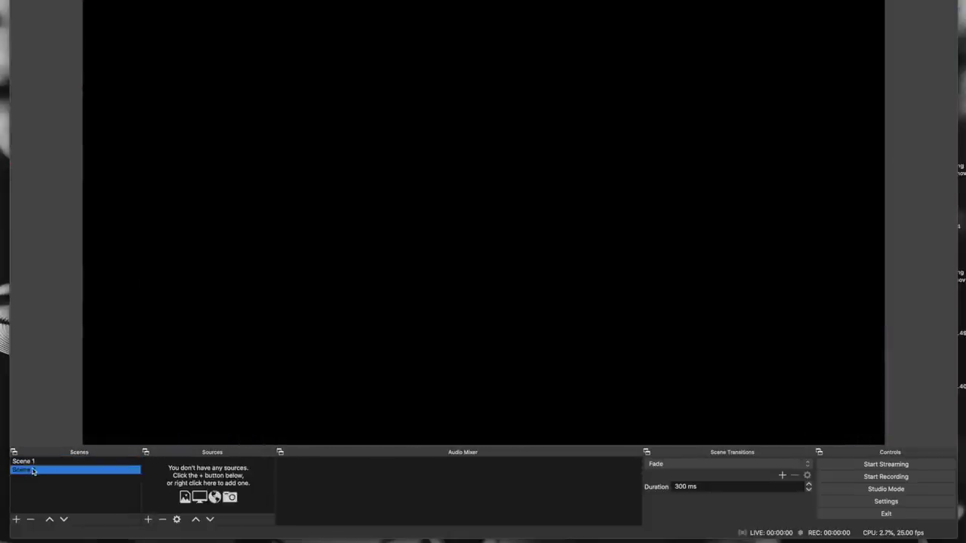
{"action": "left_click", "coordinate": [76, 462]}
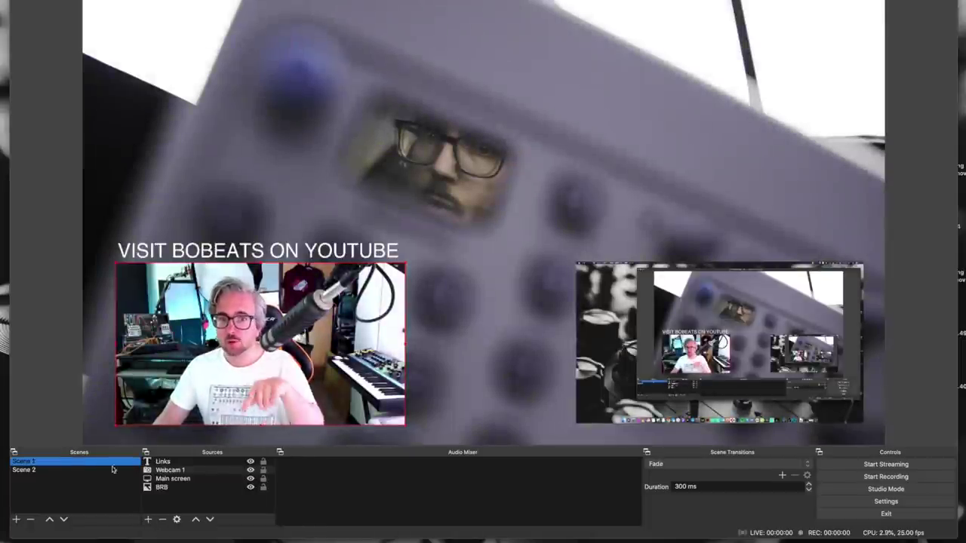
{"action": "right_click", "coordinate": [180, 471]}
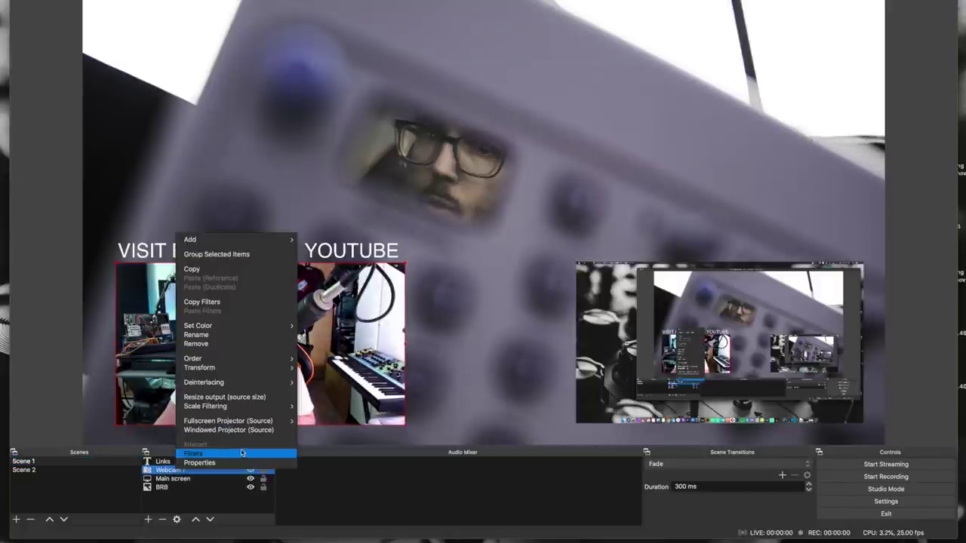
{"action": "left_click", "coordinate": [34, 471]}
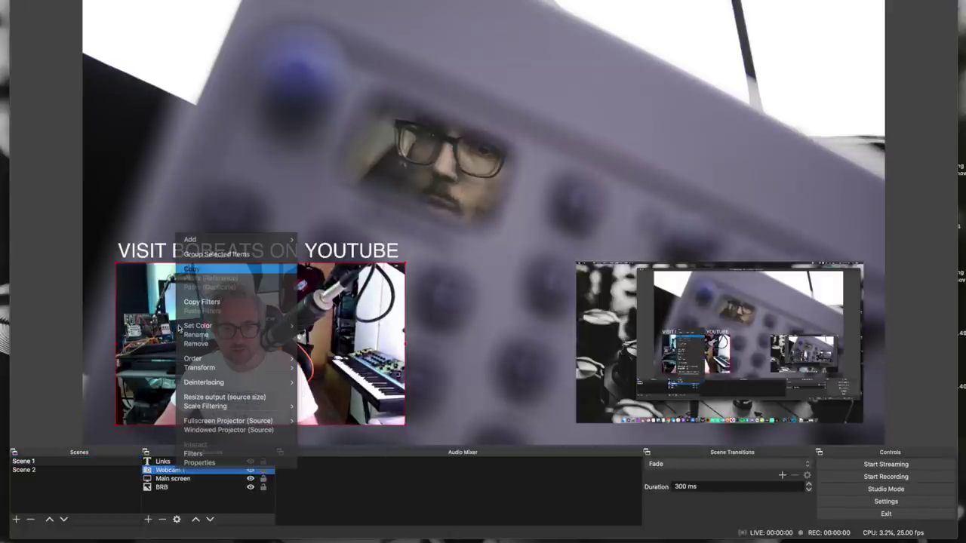
{"action": "right_click", "coordinate": [157, 469]}
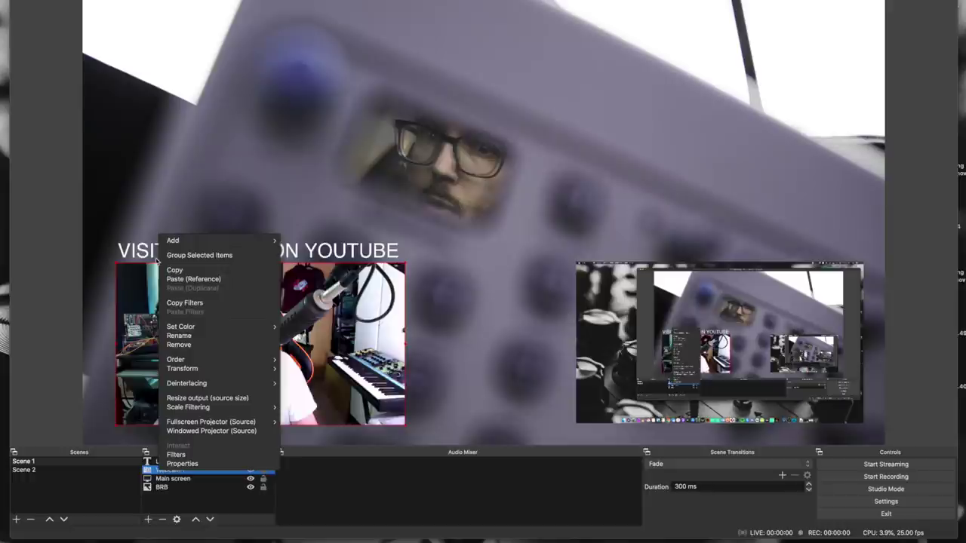
{"action": "left_click", "coordinate": [34, 474]}
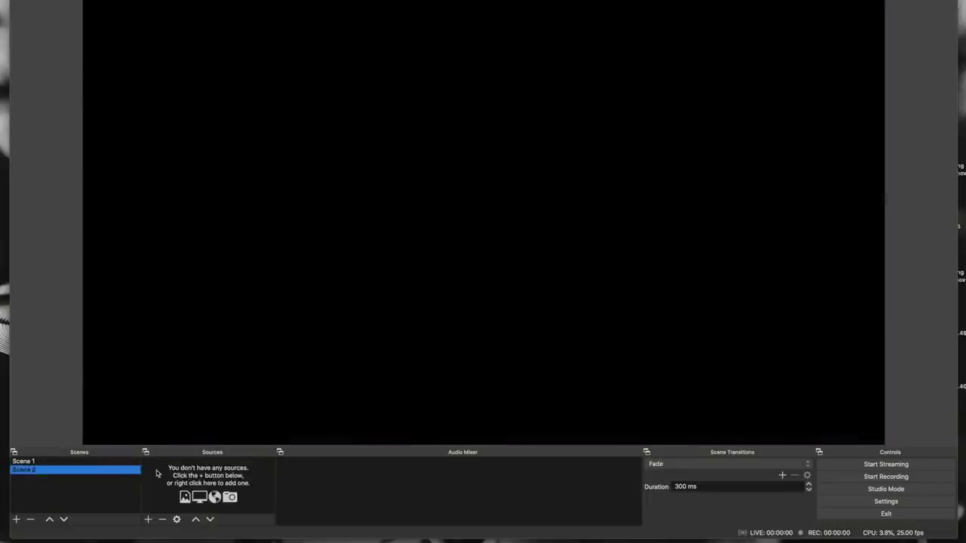
{"action": "right_click", "coordinate": [162, 472]}
{"action": "left_click", "coordinate": [191, 502]}
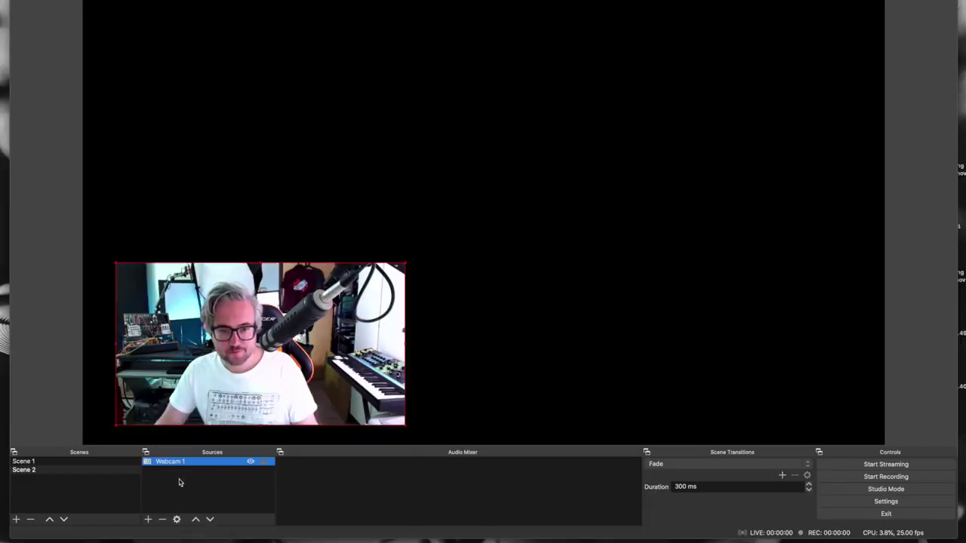
Enlarge Webcam 1 in Scene 2 from its upper corner until it fills well over half the canvas width.
{"action": "left_click", "coordinate": [181, 483]}
{"action": "left_click", "coordinate": [244, 356]}
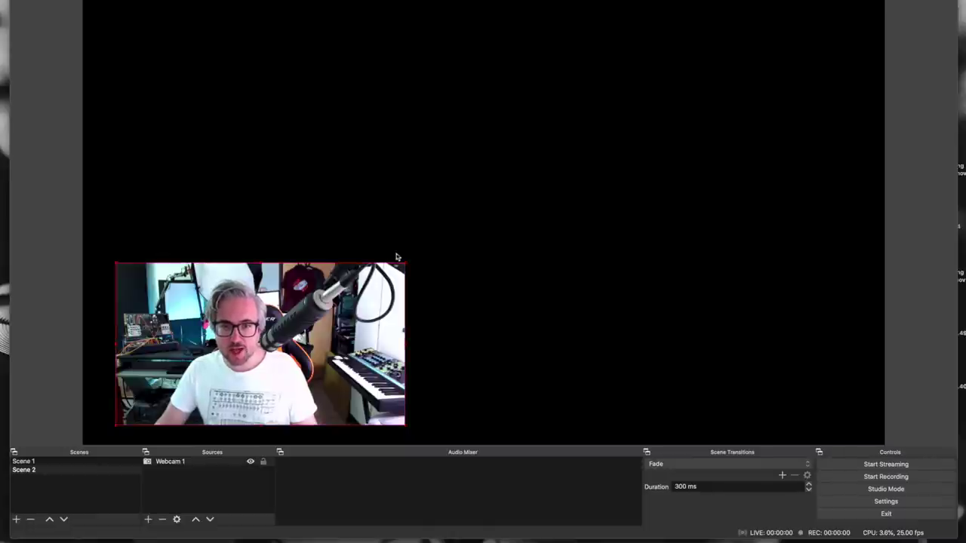
{"action": "left_click_drag", "start_coordinate": [406, 266], "coordinate": [622, 141]}
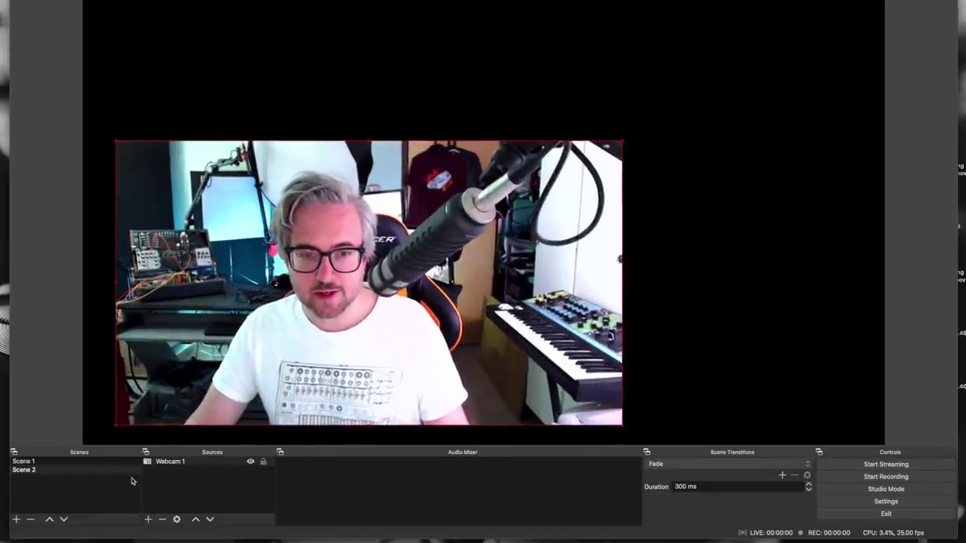
Switch back and forth between Scene 1 and Scene 2 to compare their webcam layouts, ending on Scene 2.
{"action": "left_click", "coordinate": [68, 461]}
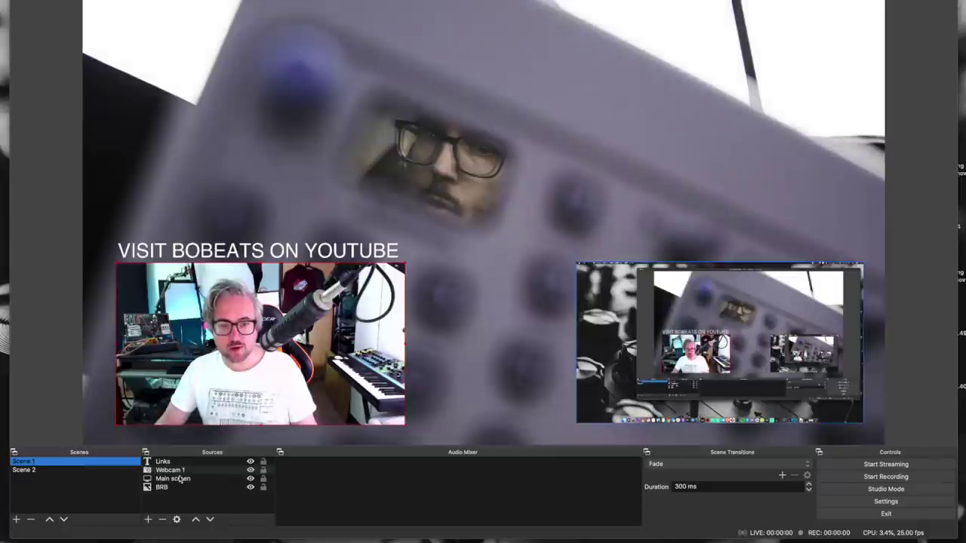
{"action": "left_click", "coordinate": [78, 470]}
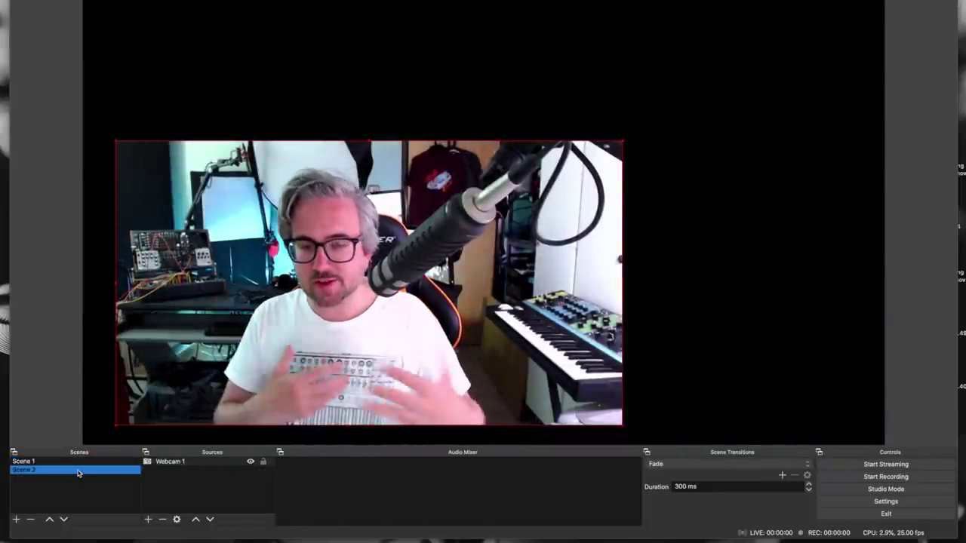
{"action": "left_click", "coordinate": [78, 461]}
{"action": "left_click", "coordinate": [80, 470]}
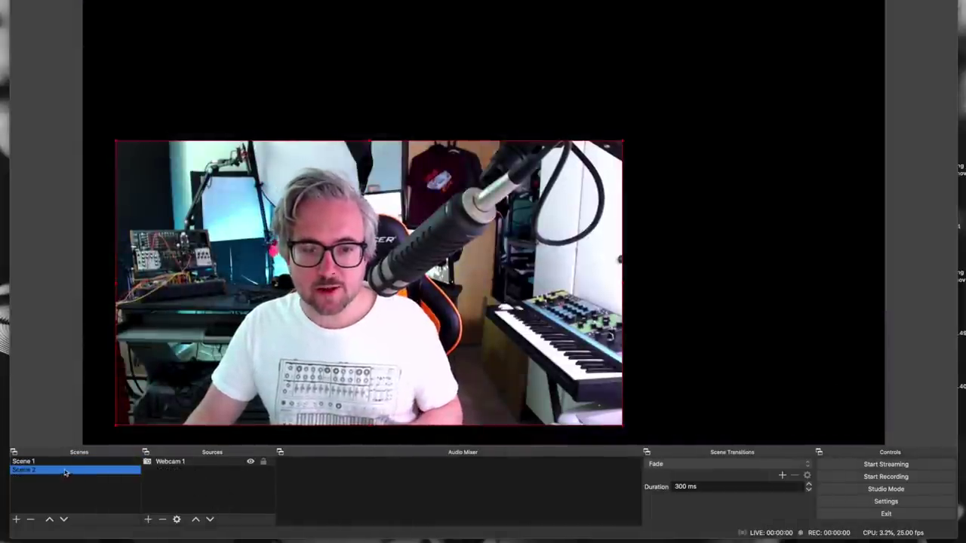
{"action": "left_click", "coordinate": [50, 461]}
{"action": "left_click", "coordinate": [50, 470]}
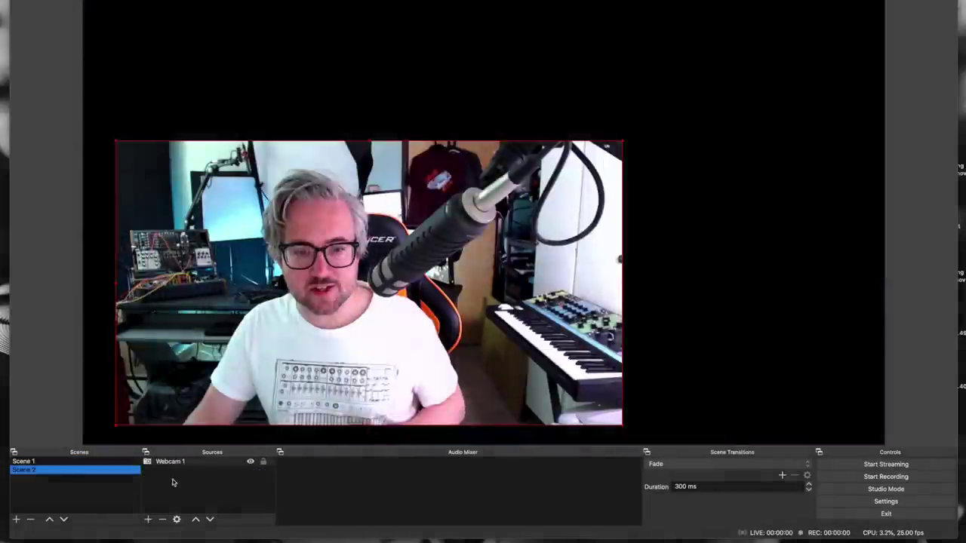
Add a Media Source named INTRO VID to Scene 2 using the local file streamstart.mp4, with Loop enabled.
{"action": "left_click", "coordinate": [148, 519]}
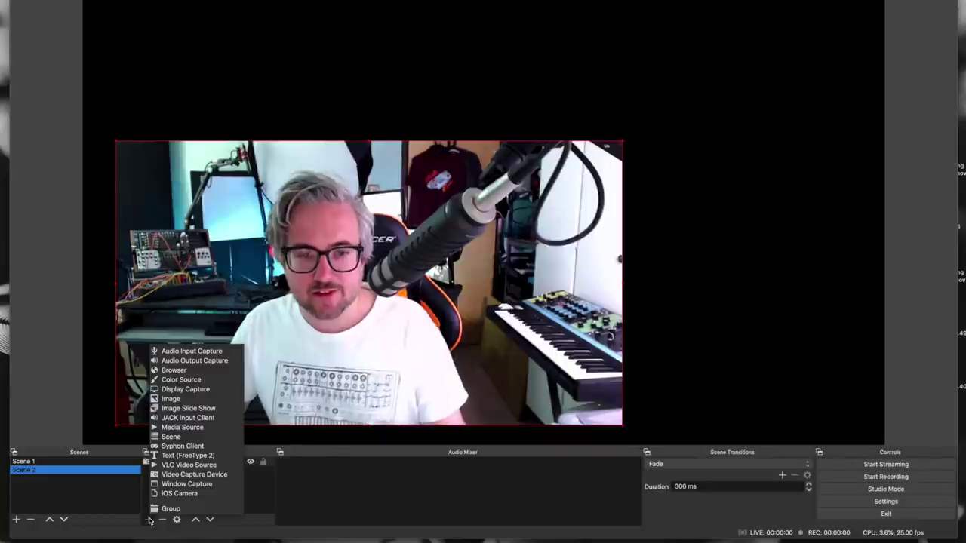
{"action": "left_click", "coordinate": [185, 427]}
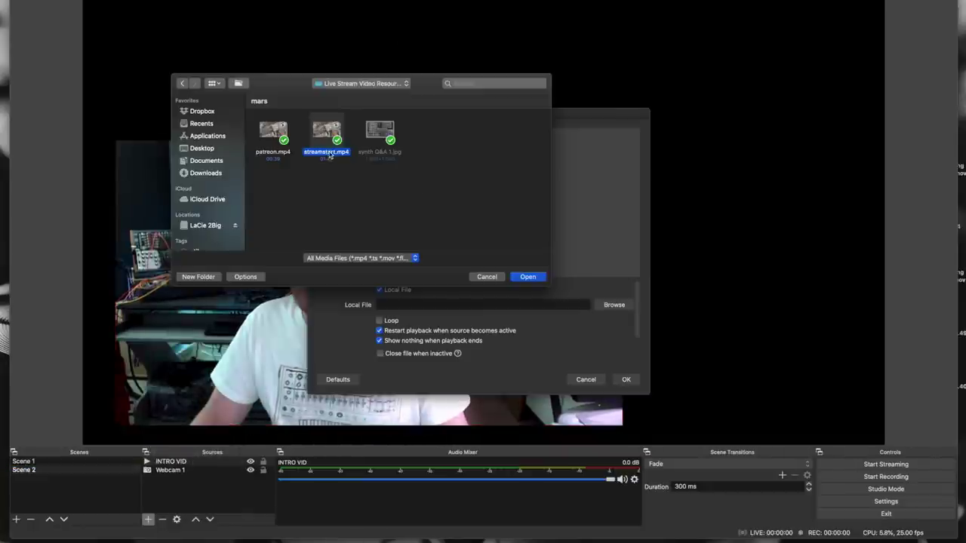
{"action": "left_click", "coordinate": [528, 277]}
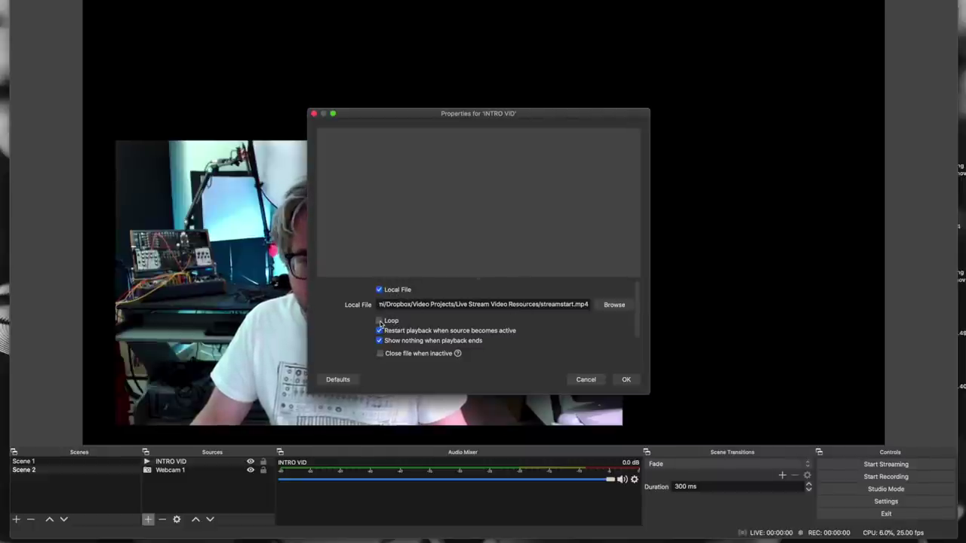
{"action": "left_click", "coordinate": [379, 321]}
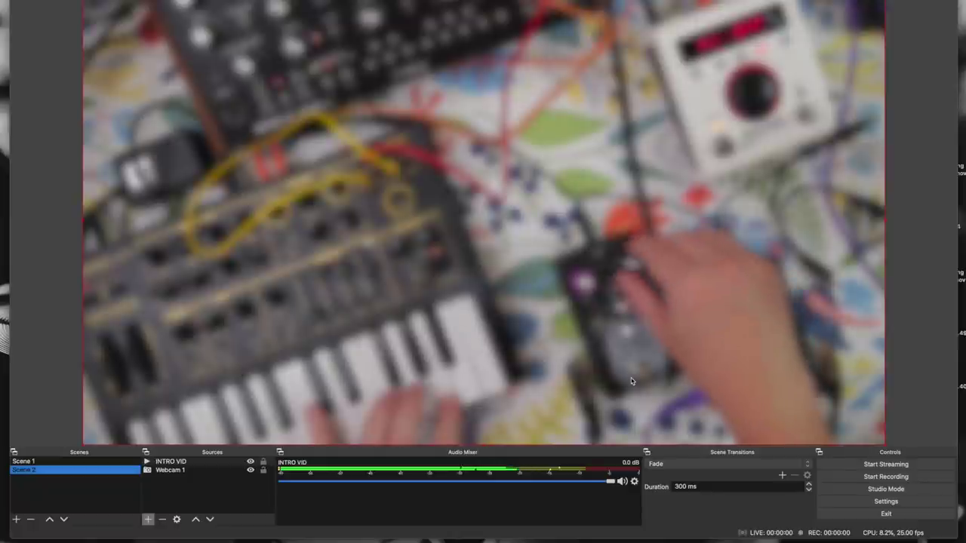
{"action": "left_click", "coordinate": [626, 379]}
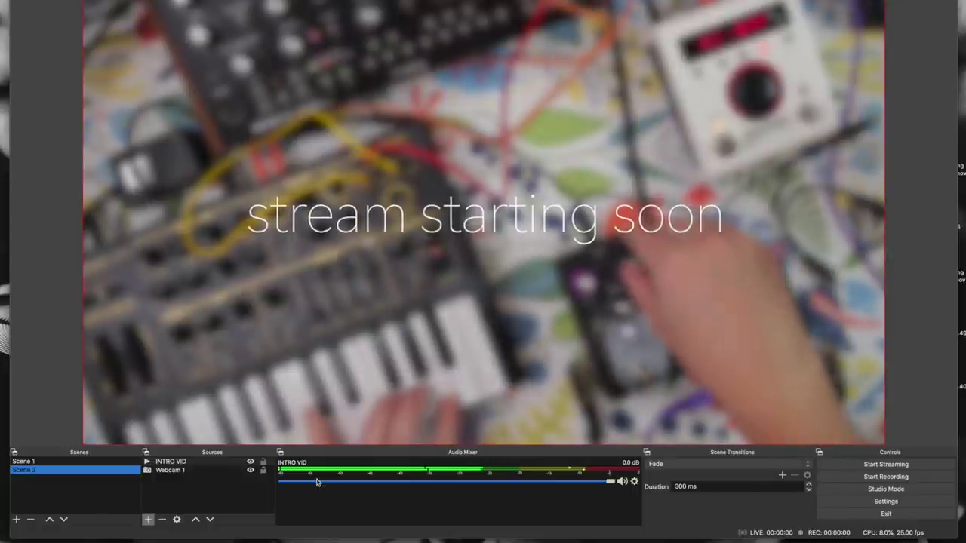
Mute and unmute the INTRO VID audio, and check Scene 1.
{"action": "left_click", "coordinate": [622, 481]}
{"action": "left_click", "coordinate": [624, 482]}
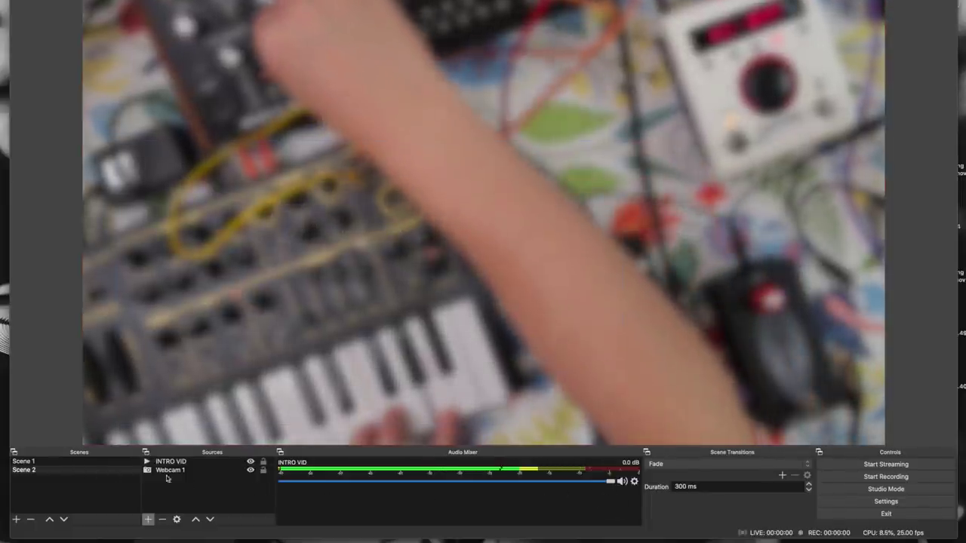
{"action": "left_click", "coordinate": [48, 465]}
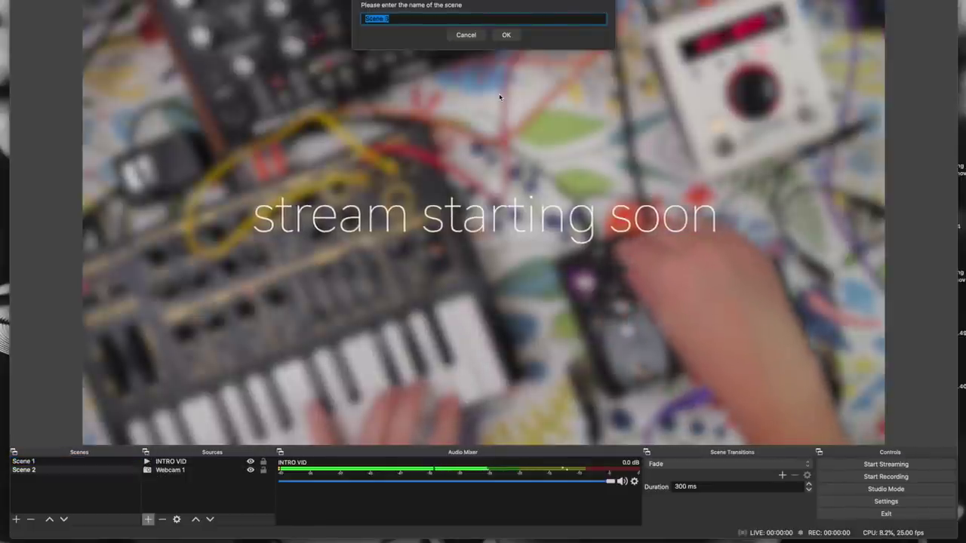
Create Scene 3 and add an Audio Input Capture source named Mic that uses the Built-in Microphone.
{"action": "key", "text": "Return"}
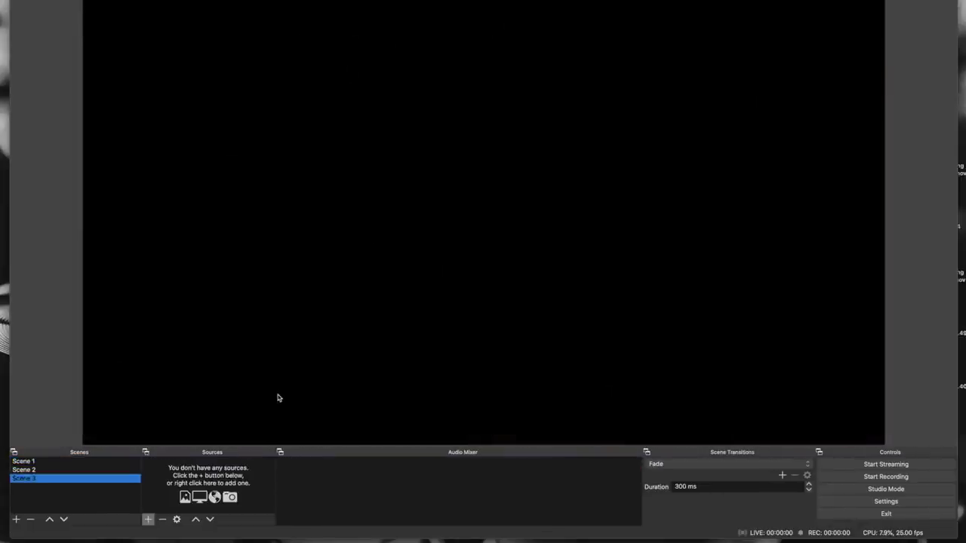
{"action": "left_click", "coordinate": [148, 520]}
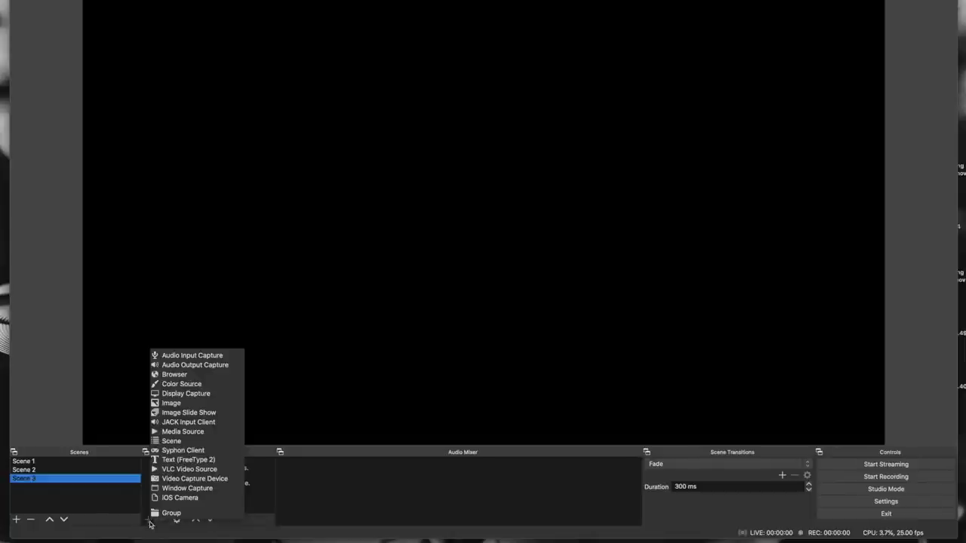
{"action": "left_click", "coordinate": [188, 356]}
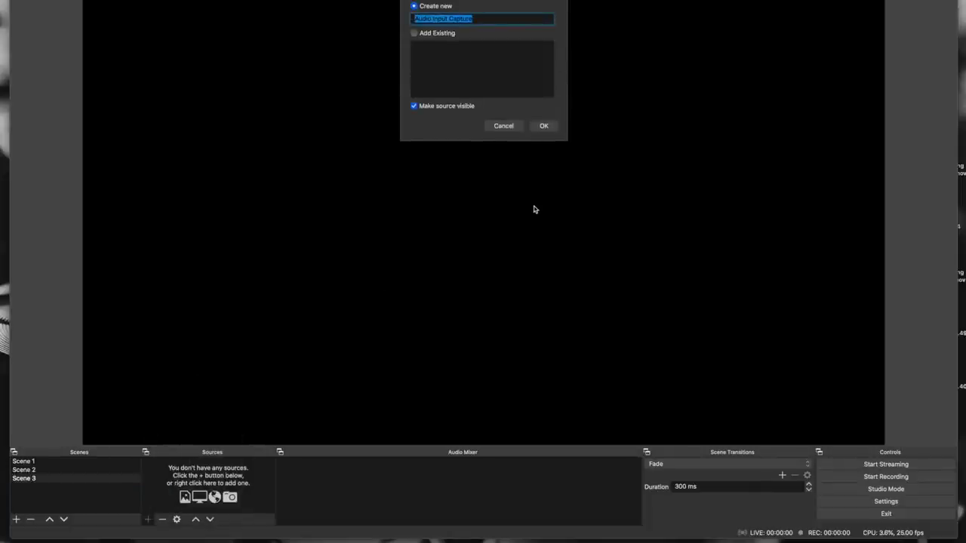
{"action": "type", "text": "Mic"}
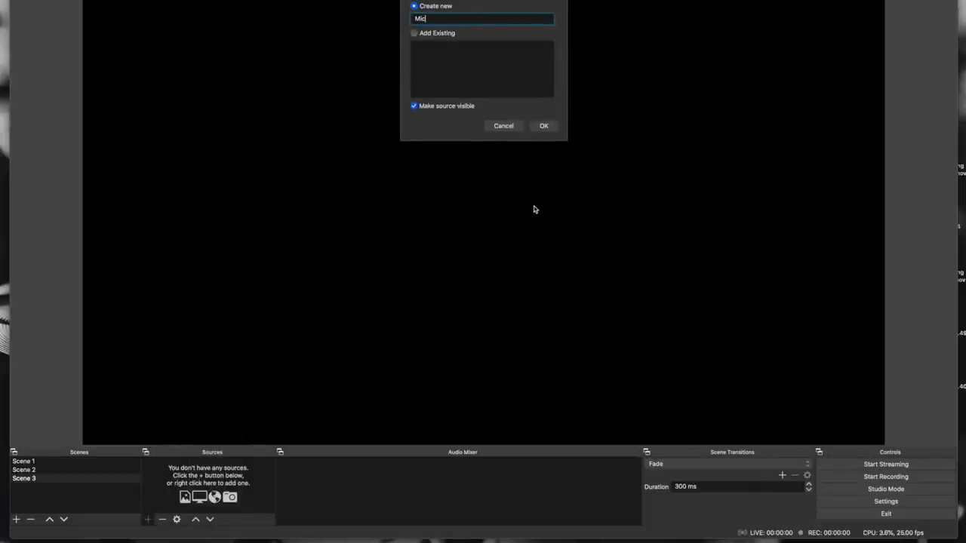
{"action": "left_click", "coordinate": [543, 126]}
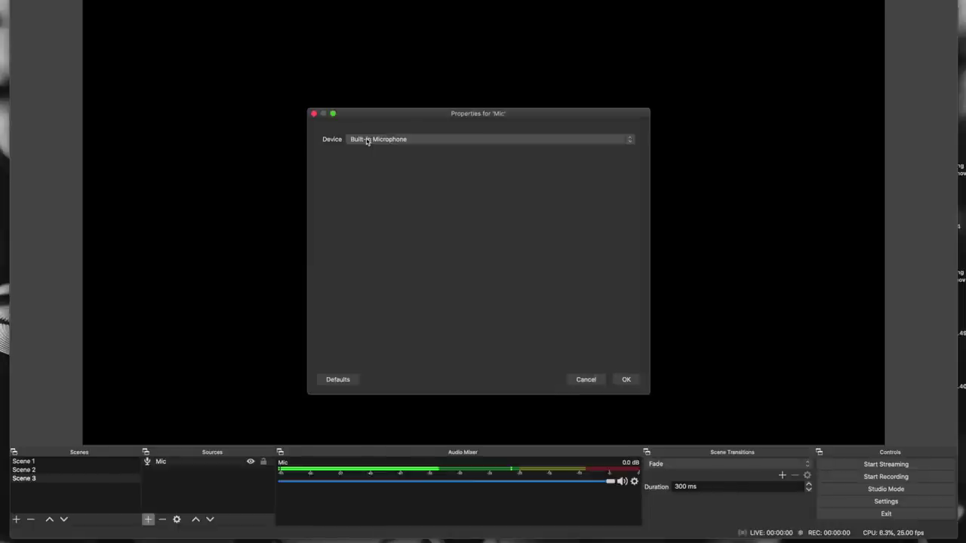
{"action": "left_click", "coordinate": [626, 380]}
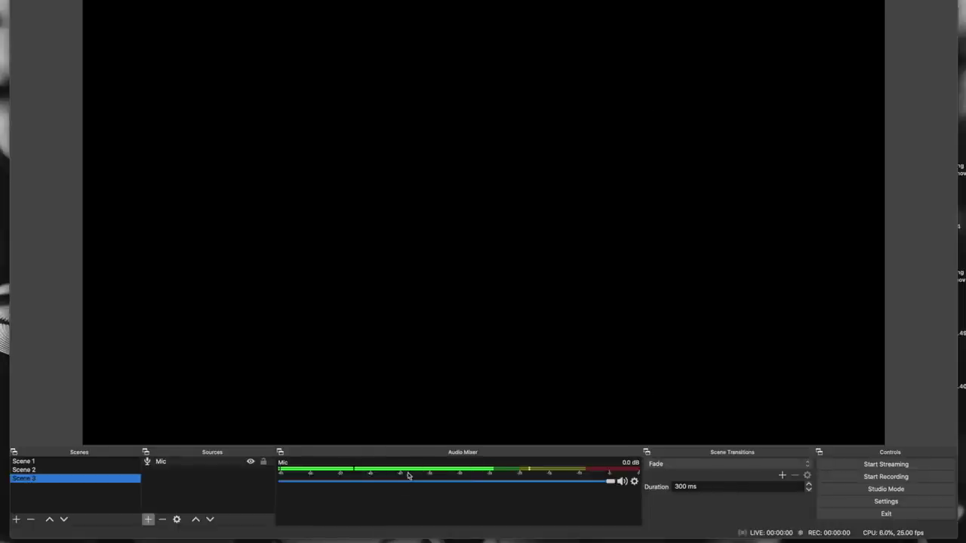
Add a second Audio Input Capture source to Scene 3 under its default name, using the C922 Pro Stream Webcam as device.
{"action": "left_click", "coordinate": [148, 520]}
{"action": "left_click", "coordinate": [181, 354]}
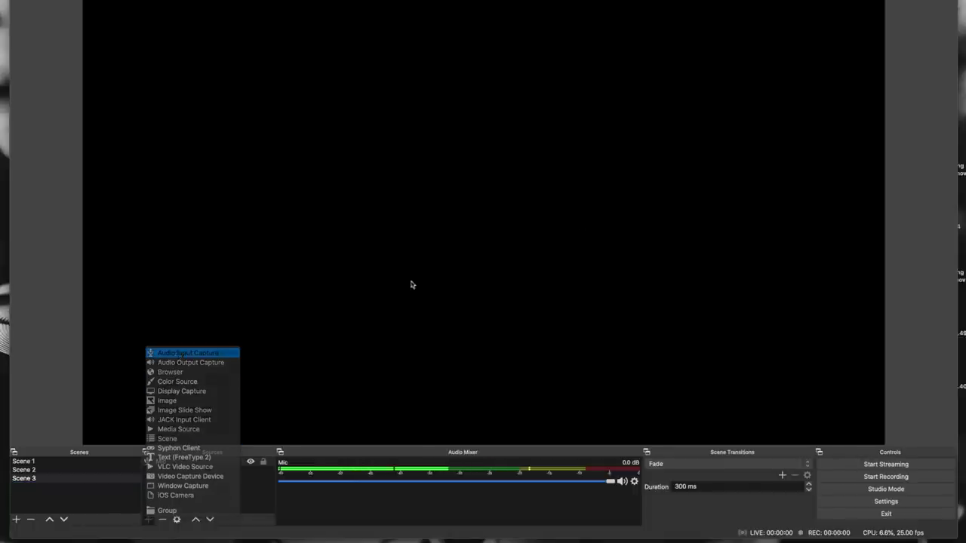
{"action": "key", "text": "Return"}
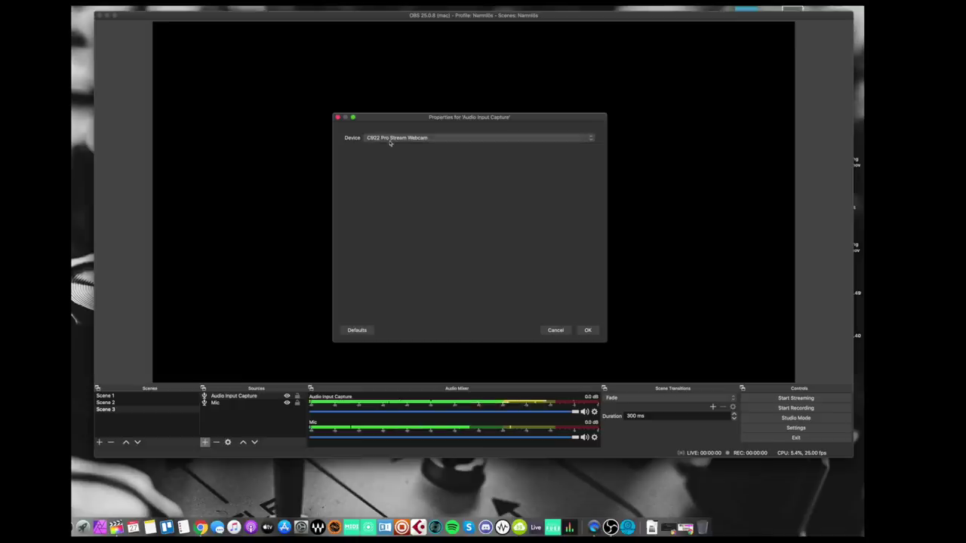
{"action": "left_click", "coordinate": [588, 330]}
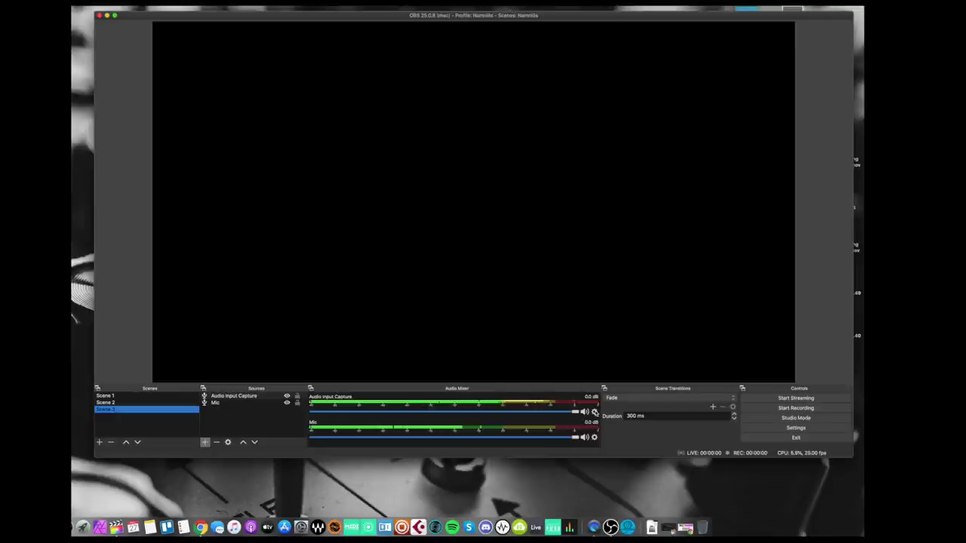
Set the sync offset of the Audio Input Capture source to 500 ms in the advanced audio properties.
{"action": "left_click", "coordinate": [594, 412]}
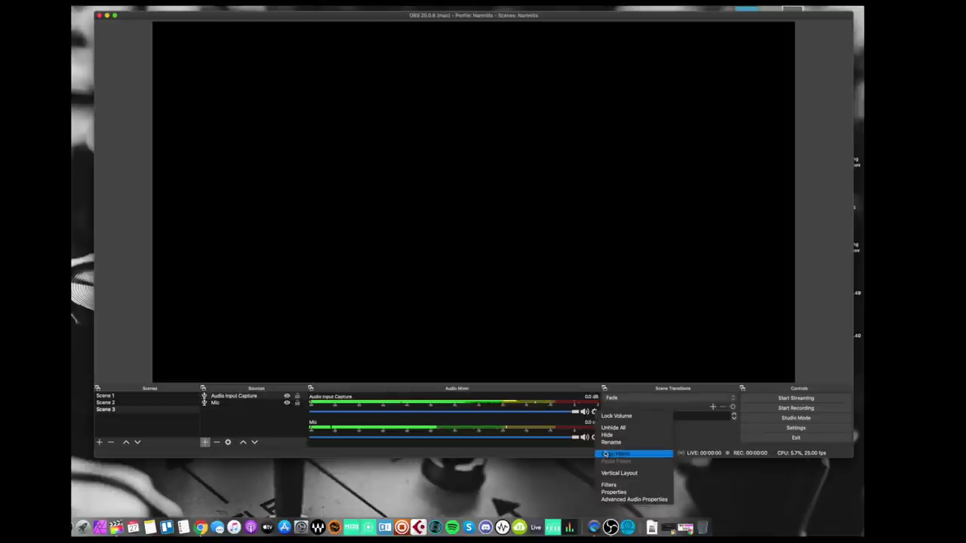
{"action": "left_click", "coordinate": [617, 499]}
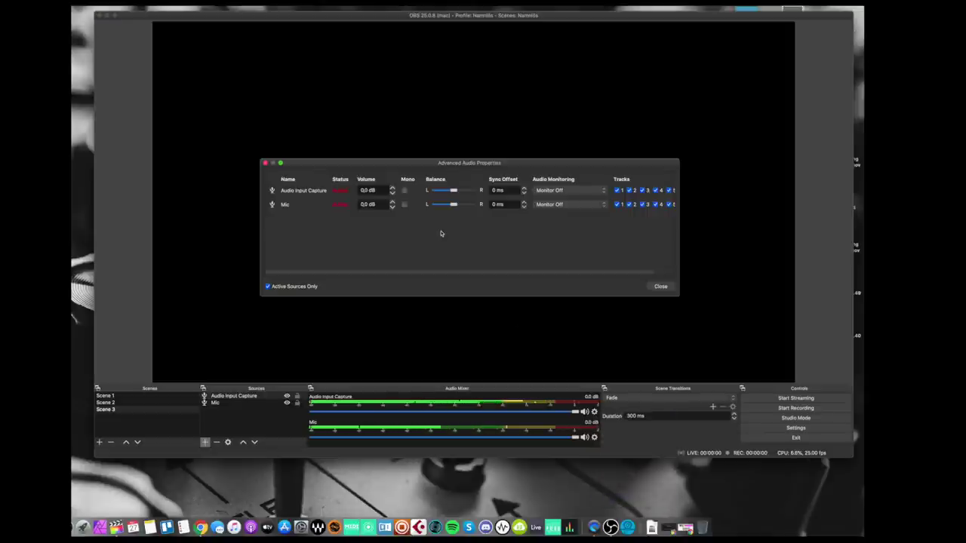
{"action": "left_click_drag", "start_coordinate": [449, 166], "coordinate": [434, 140]}
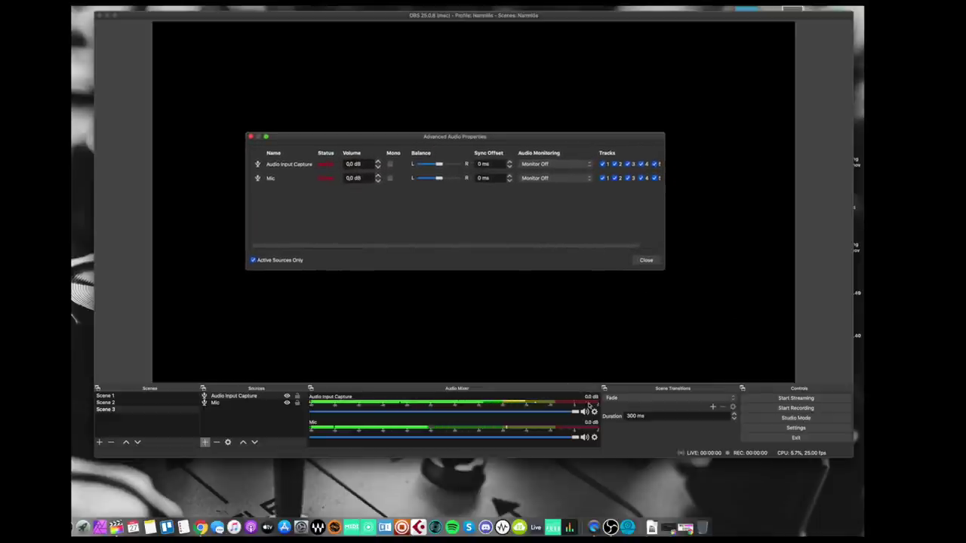
{"action": "left_click", "coordinate": [591, 408]}
{"action": "left_click", "coordinate": [593, 411]}
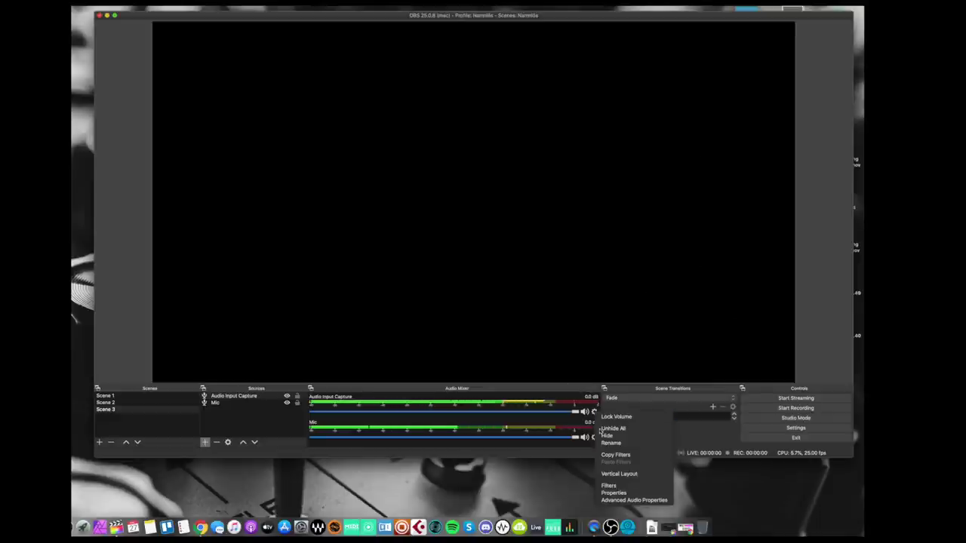
{"action": "left_click", "coordinate": [616, 500]}
{"action": "left_click_drag", "start_coordinate": [464, 137], "coordinate": [461, 115]}
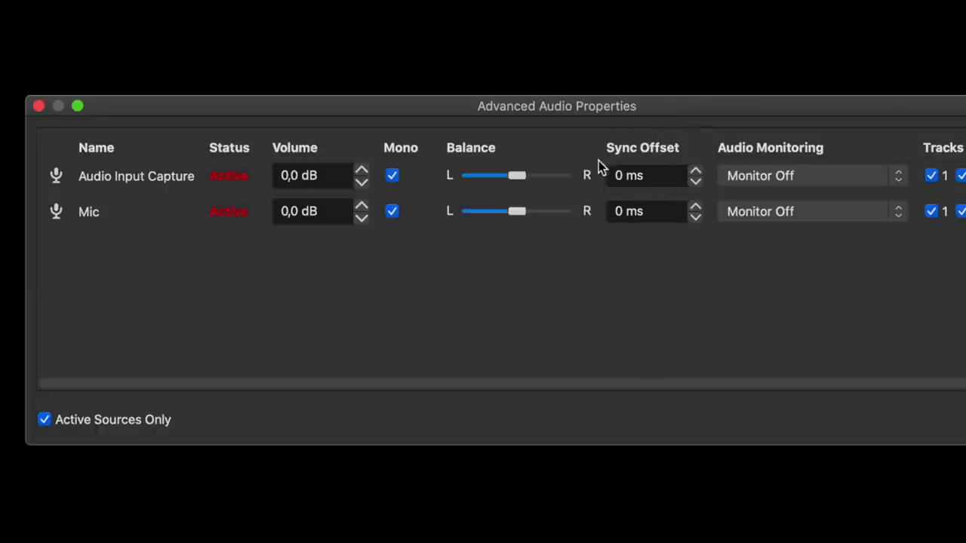
{"action": "double_click", "coordinate": [621, 175]}
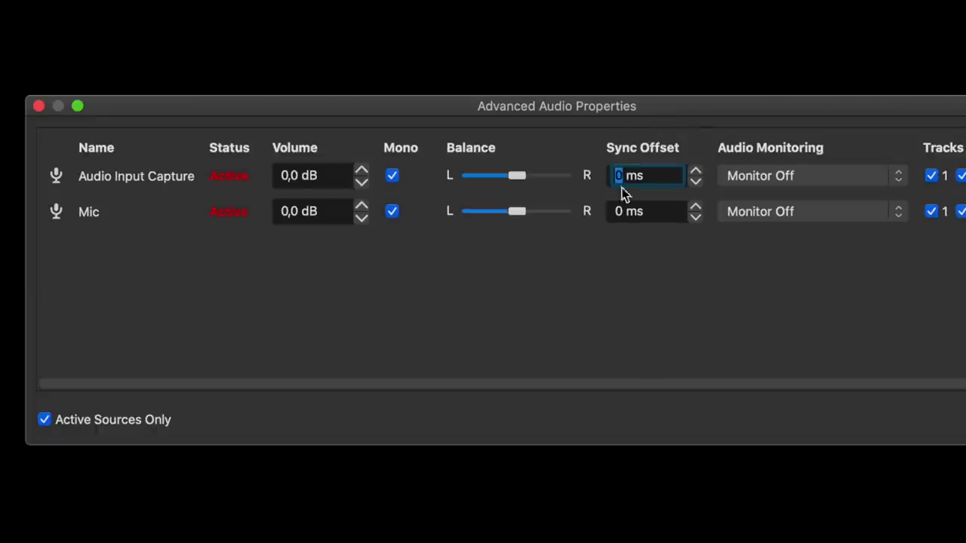
{"action": "type", "text": "500"}
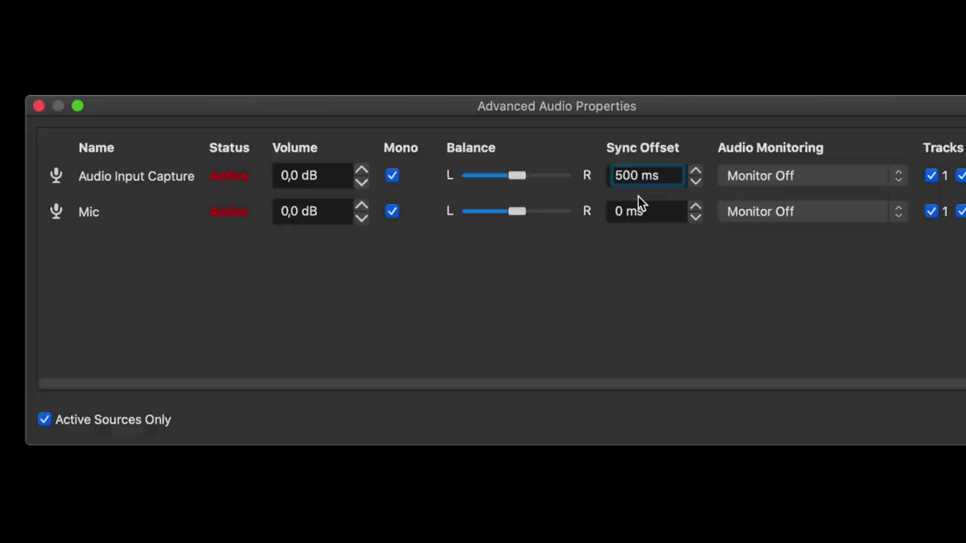
{"action": "left_click", "coordinate": [651, 278]}
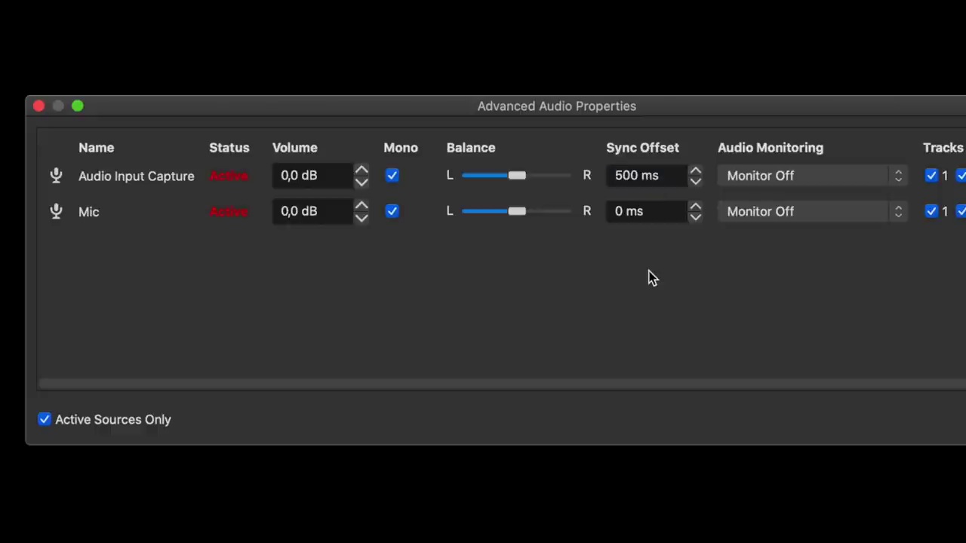
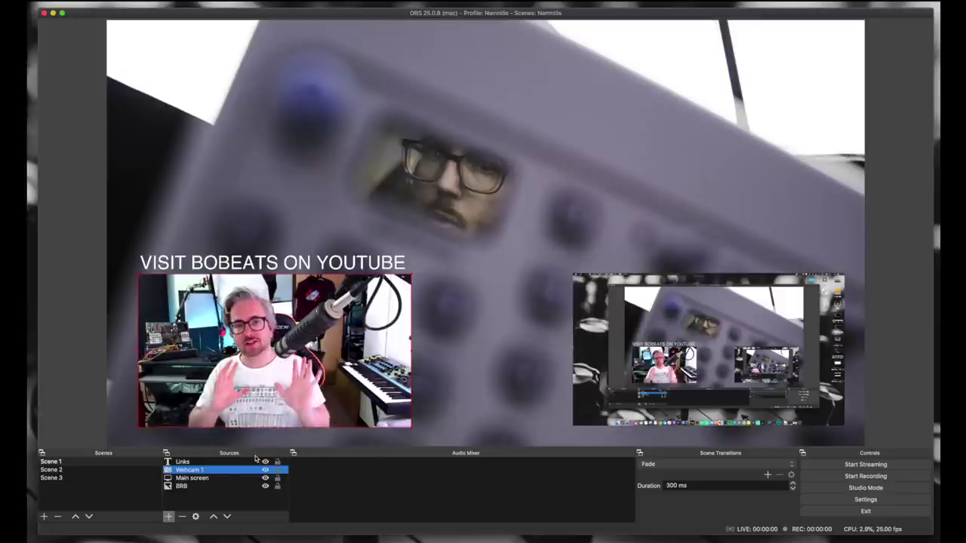
Set the delay of Webcam 1's Video Delay (Async) filter in Scene 1 to 500 ms and close the filters.
{"action": "right_click", "coordinate": [198, 469]}
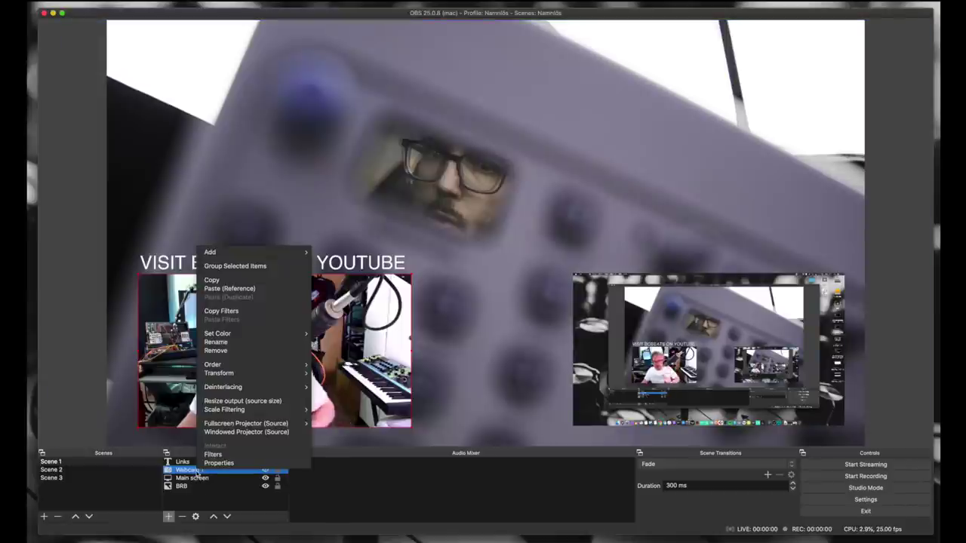
{"action": "left_click", "coordinate": [221, 455]}
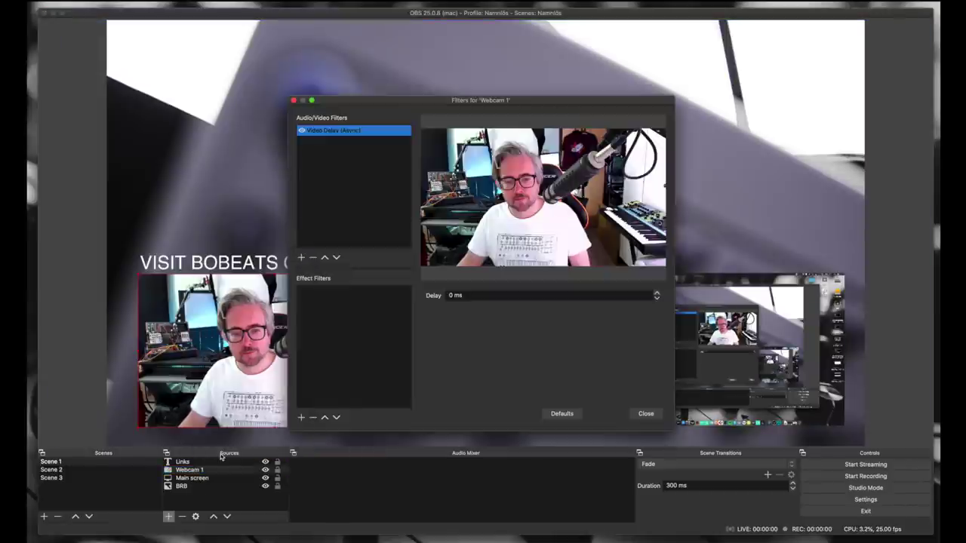
{"action": "left_click", "coordinate": [301, 257]}
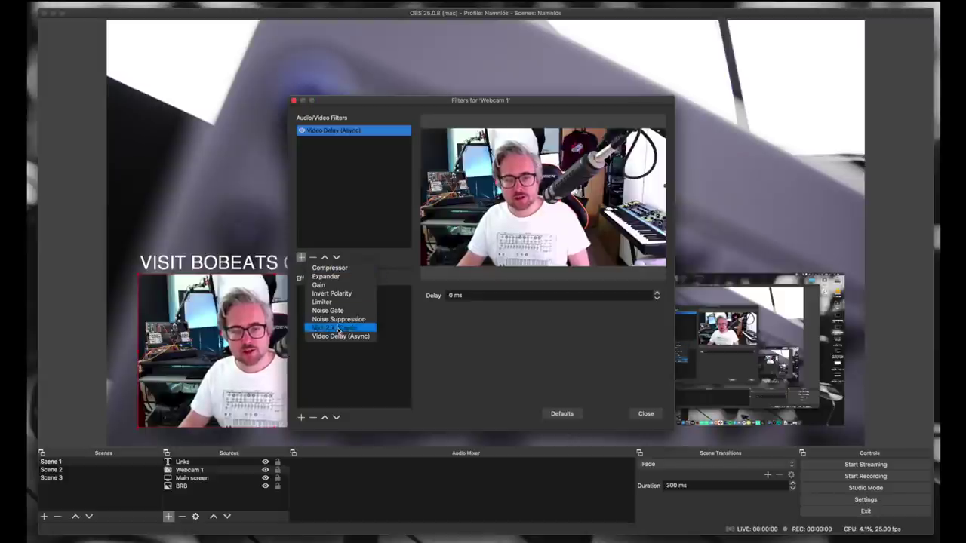
{"action": "left_click", "coordinate": [317, 133]}
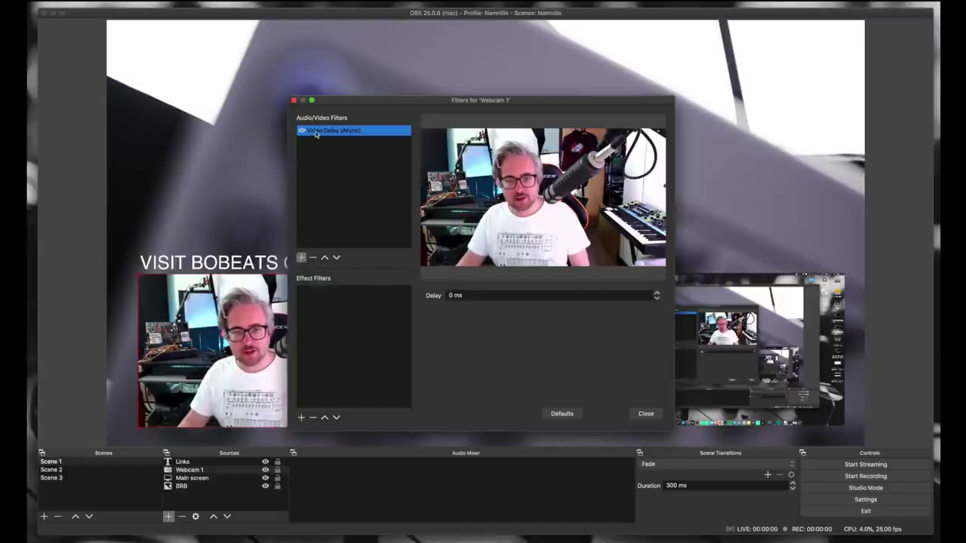
{"action": "double_click", "coordinate": [460, 296]}
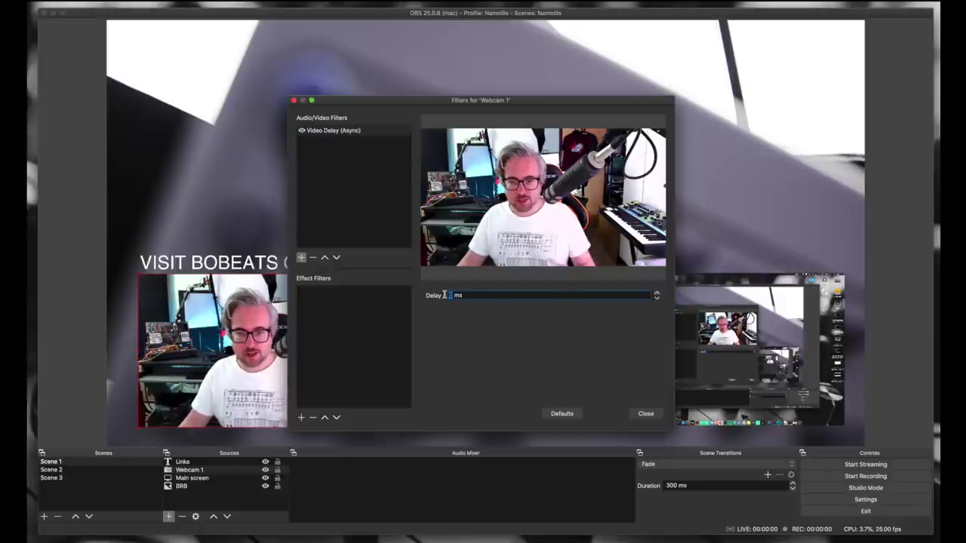
{"action": "type", "text": "500"}
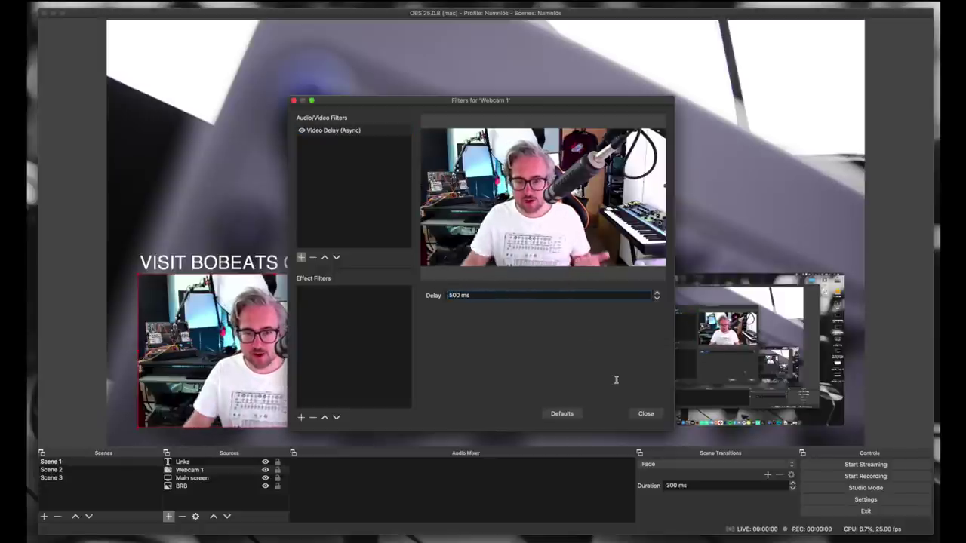
{"action": "left_click", "coordinate": [646, 414]}
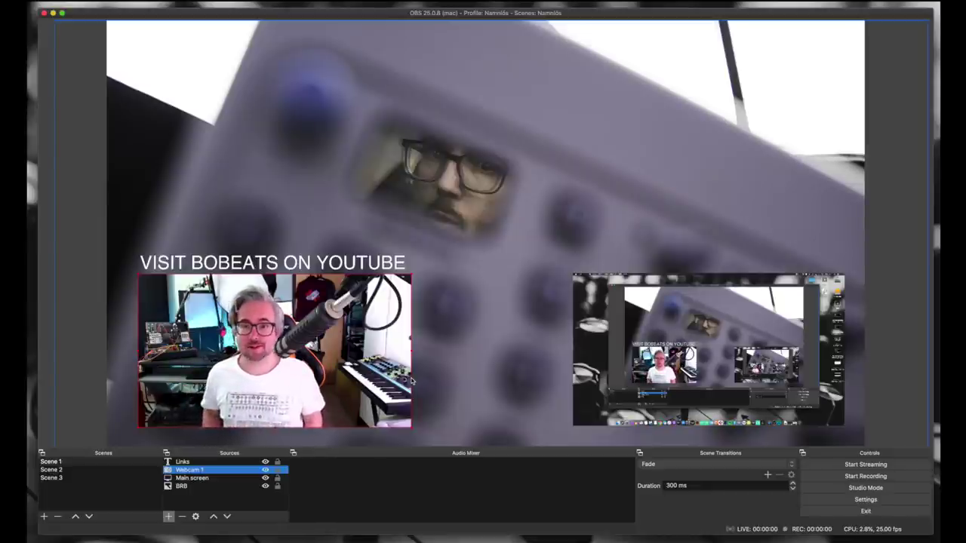
Add a VST 2.x Plug-in filter with its default name to the Mic source in Scene 3.
{"action": "left_click", "coordinate": [141, 478]}
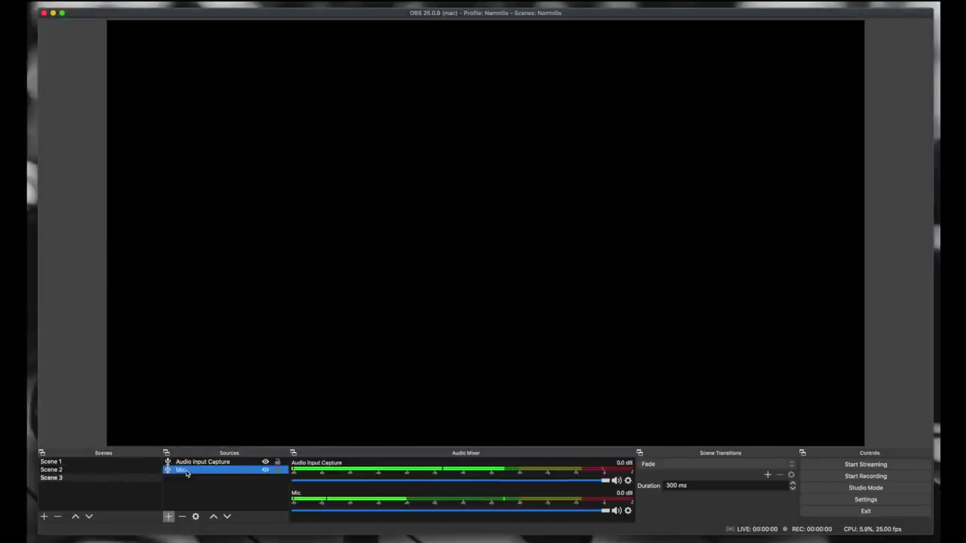
{"action": "right_click", "coordinate": [181, 470]}
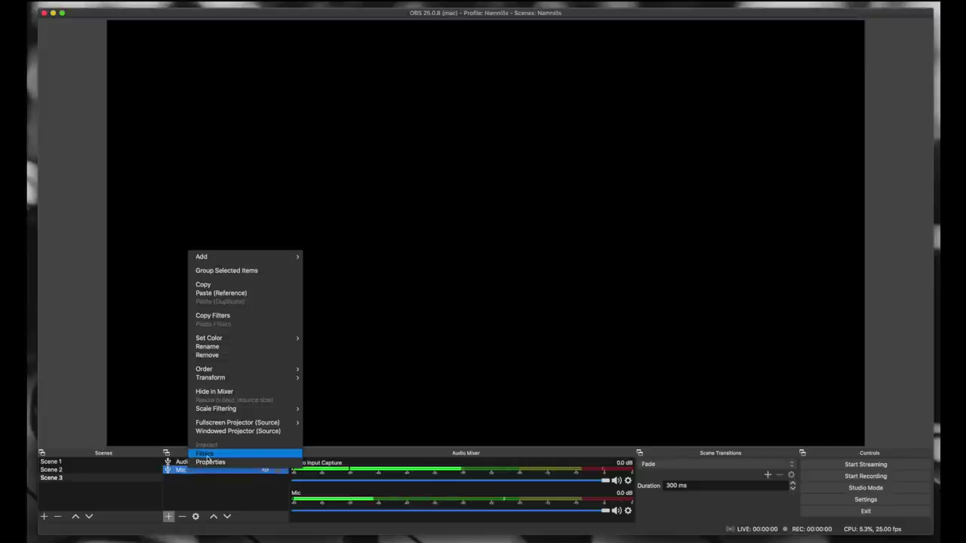
{"action": "left_click", "coordinate": [205, 453]}
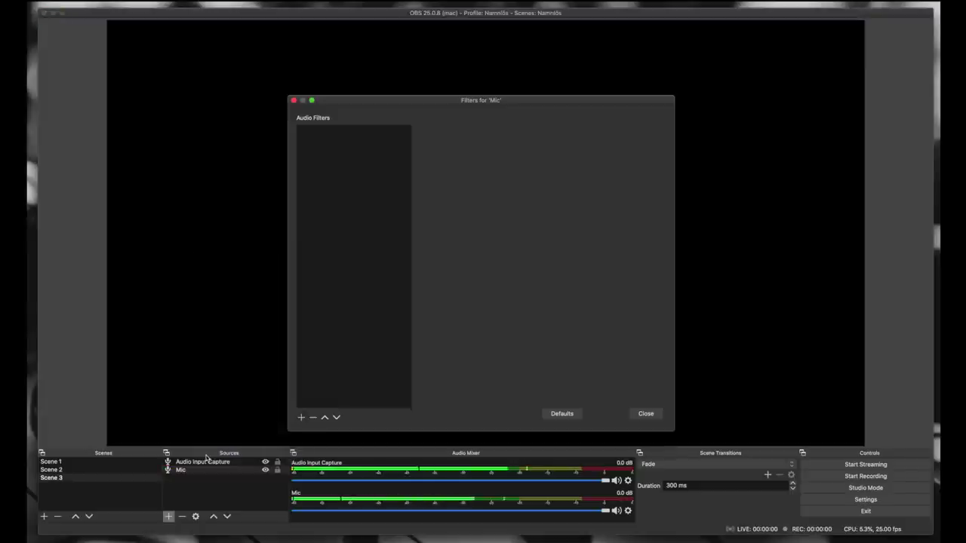
{"action": "left_click", "coordinate": [301, 417]}
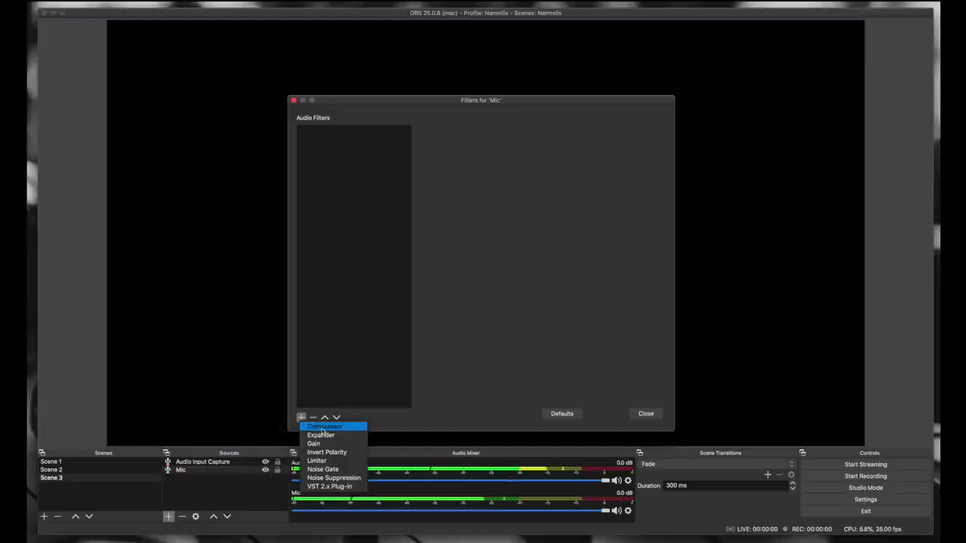
{"action": "left_click", "coordinate": [326, 487]}
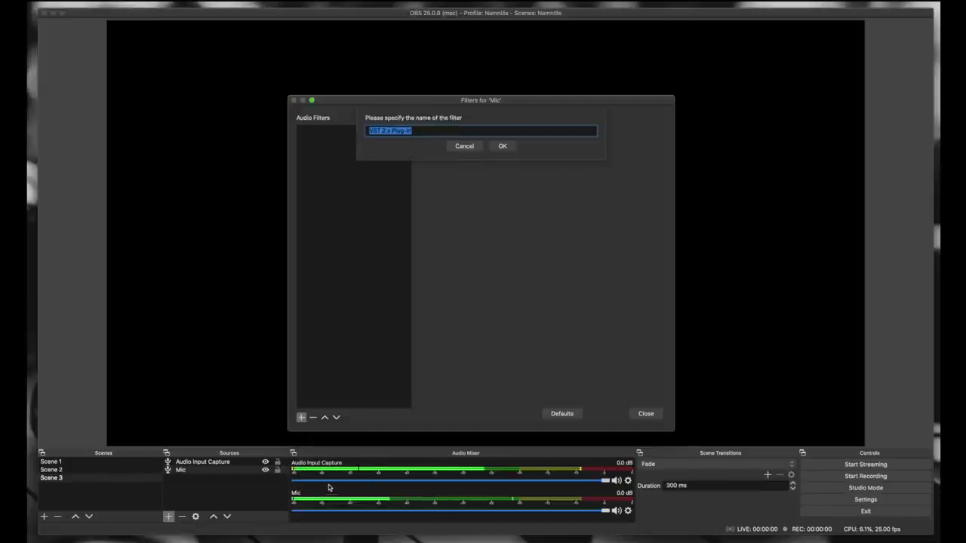
{"action": "left_click", "coordinate": [499, 147]}
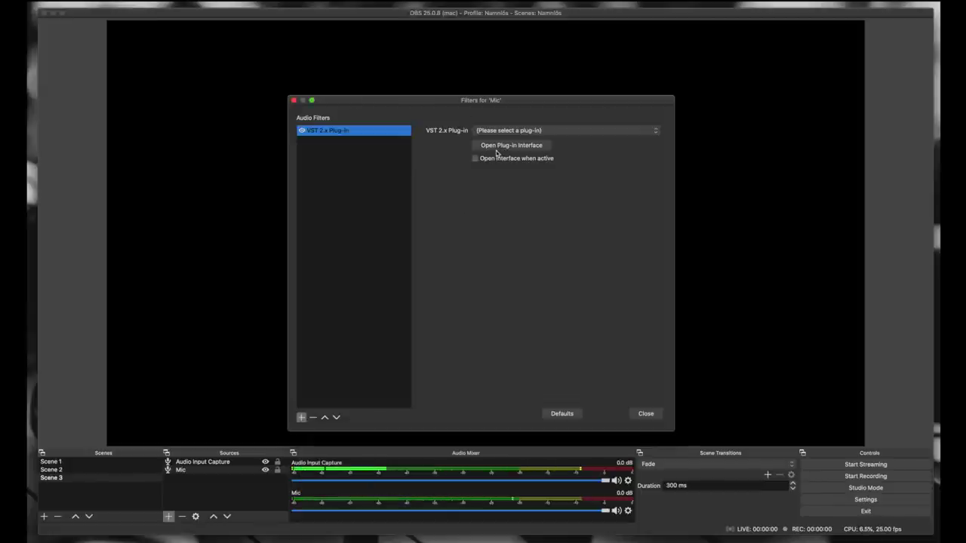
Load the Solid Bus Comp plug-in into Mic's VST filter and open its plug-in interface.
{"action": "left_click", "coordinate": [488, 132]}
{"action": "scroll", "coordinate": [521, 181], "scroll_direction": "down", "scroll_amount": 5}
{"action": "scroll", "coordinate": [523, 187], "scroll_direction": "down", "scroll_amount": 12}
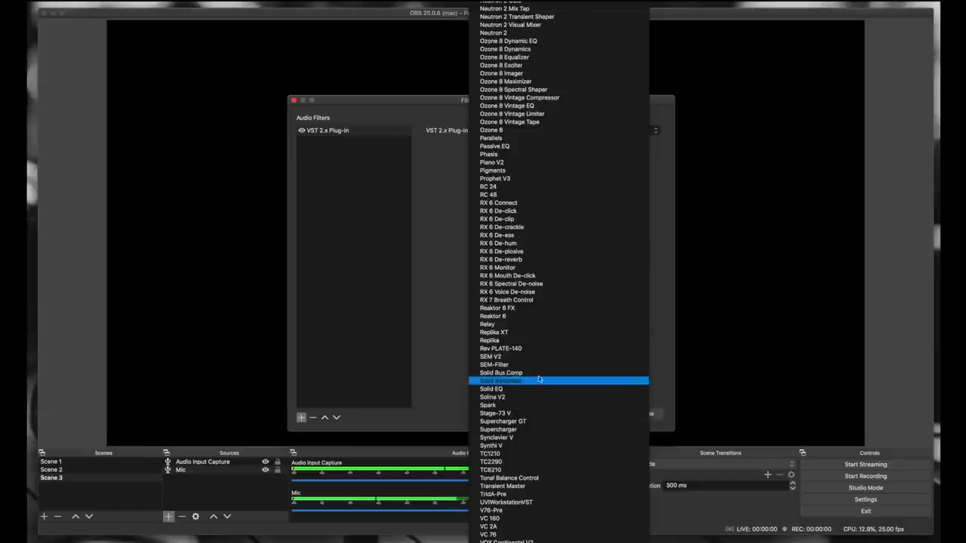
{"action": "left_click", "coordinate": [518, 373]}
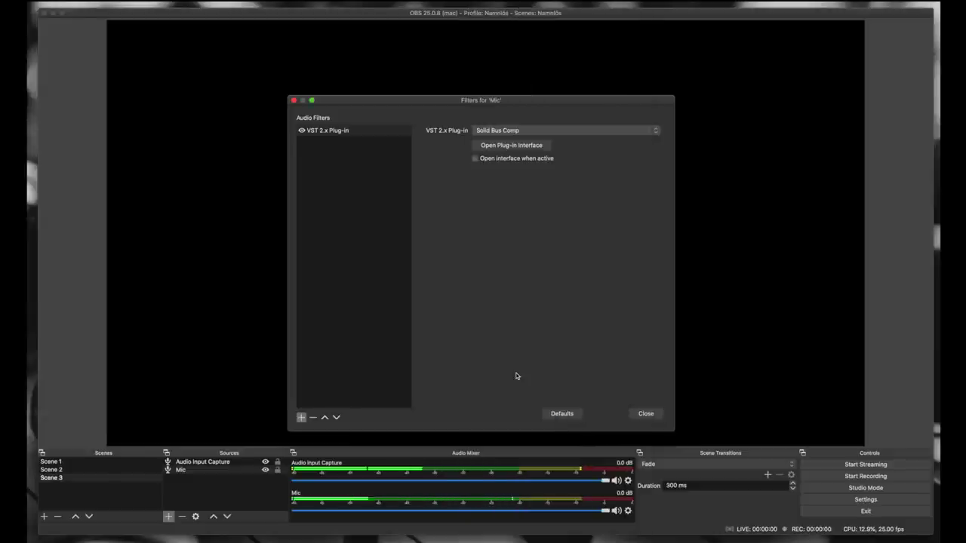
{"action": "left_click", "coordinate": [498, 149]}
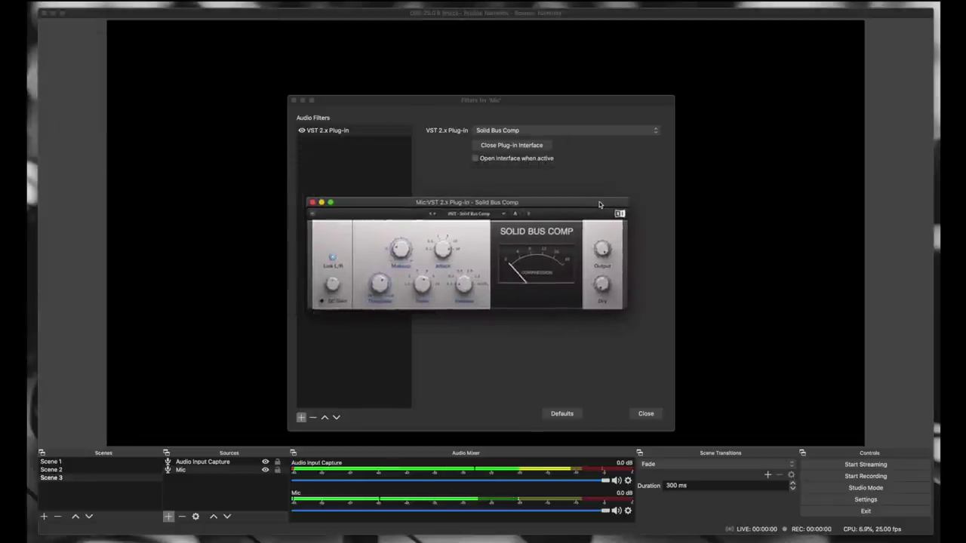
{"action": "left_click_drag", "start_coordinate": [612, 199], "coordinate": [611, 197]}
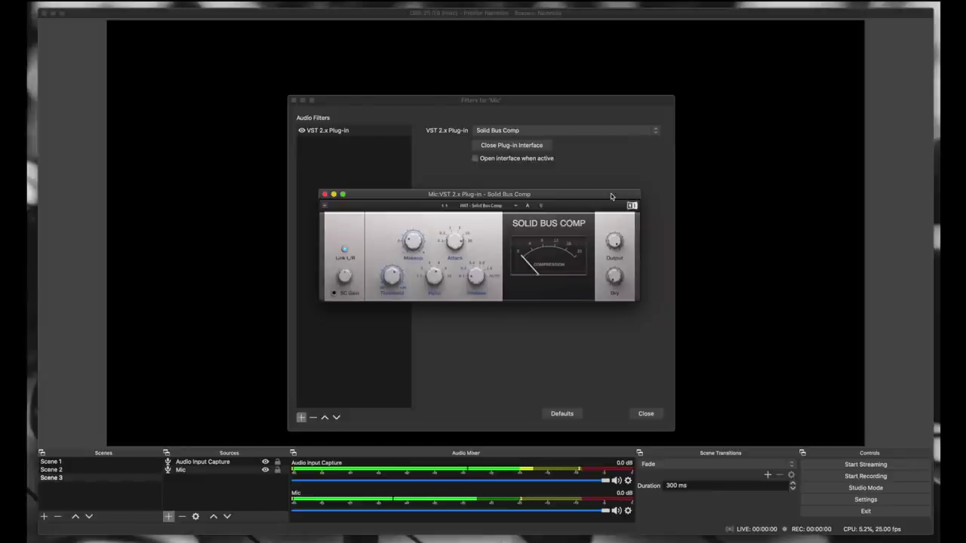
{"action": "mouse_move", "coordinate": [437, 196]}
{"action": "left_mouse_down"}
{"action": "mouse_move", "coordinate": [462, 201]}
{"action": "mouse_move", "coordinate": [419, 200]}
{"action": "mouse_move", "coordinate": [434, 195]}
{"action": "left_mouse_up"}
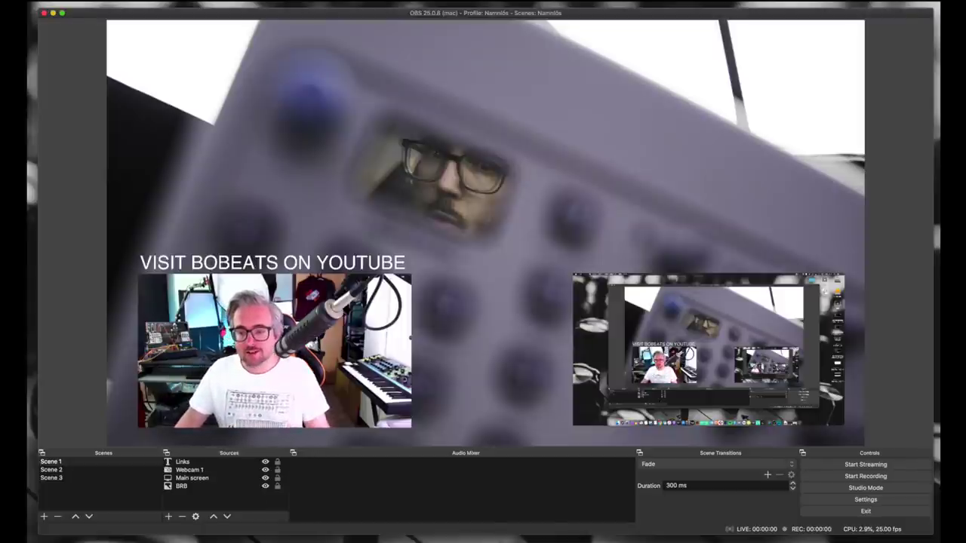
Open the settings and examine the base canvas resolution choices and the integer FPS value in the video settings.
{"action": "key", "text": "super+comma"}
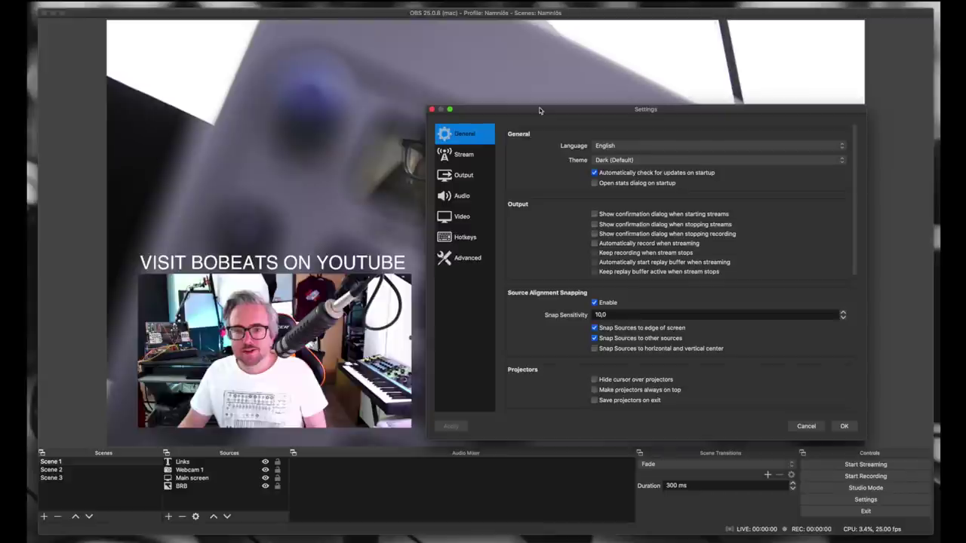
{"action": "left_click", "coordinate": [461, 217]}
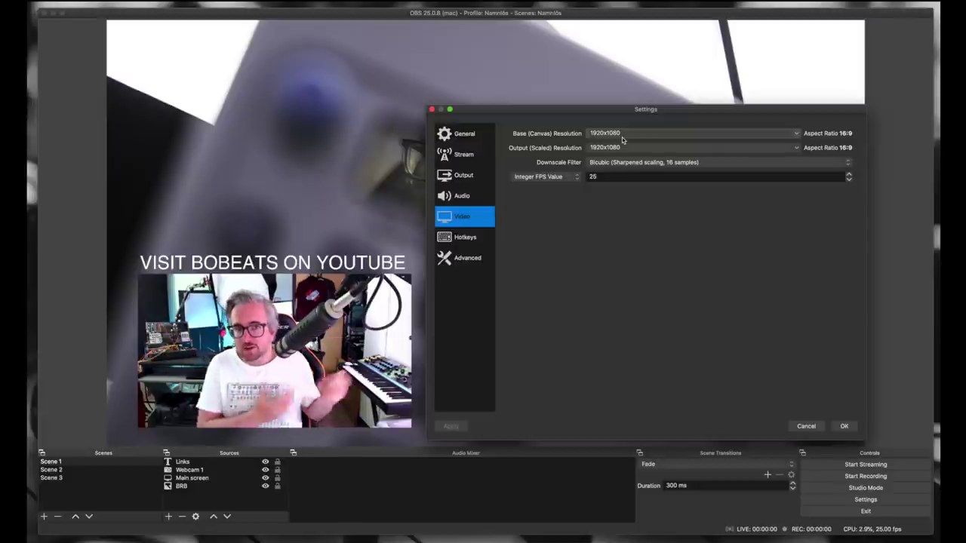
{"action": "left_click", "coordinate": [623, 140]}
{"action": "left_click", "coordinate": [801, 138]}
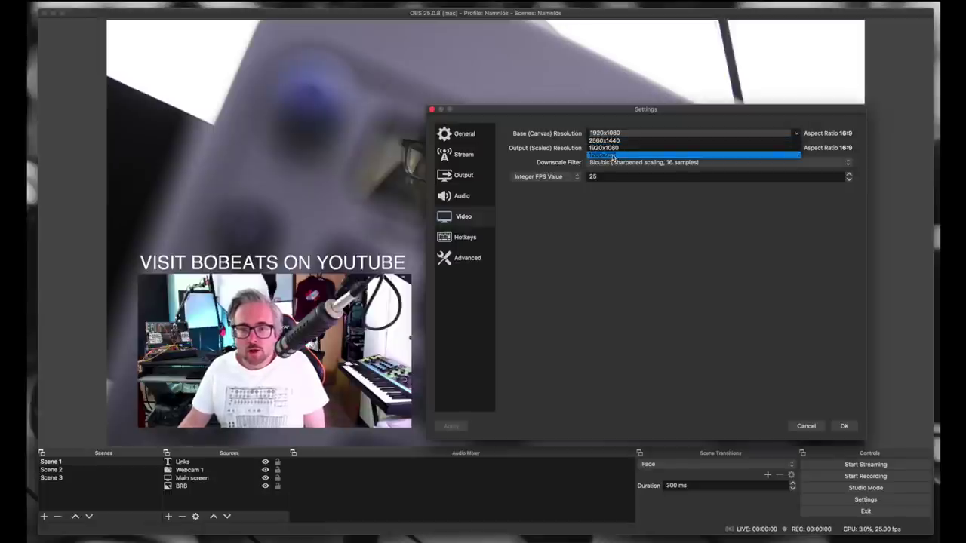
{"action": "left_click", "coordinate": [617, 213]}
{"action": "double_click", "coordinate": [591, 176]}
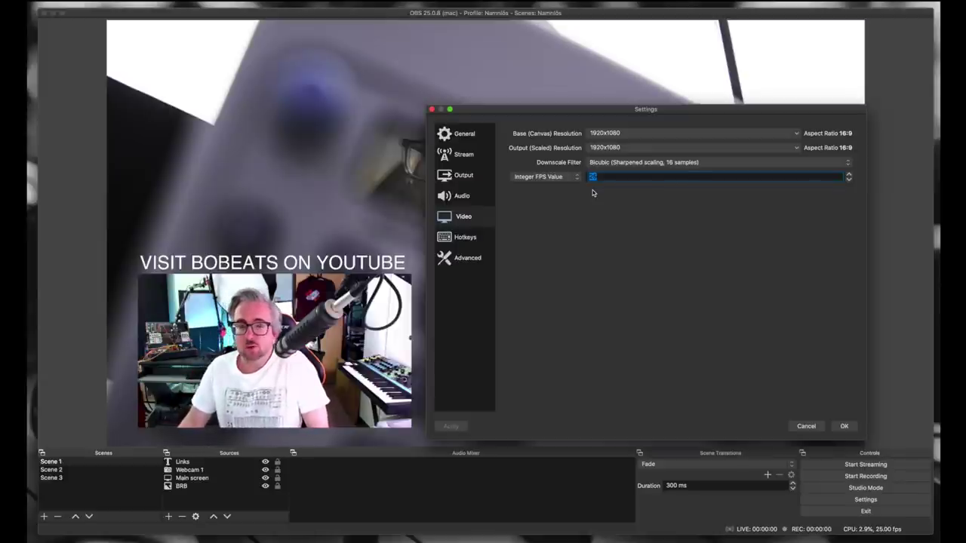
Examine the sample rate choices and the devices available for Mic/Auxiliary Audio in the audio settings.
{"action": "left_click", "coordinate": [468, 201]}
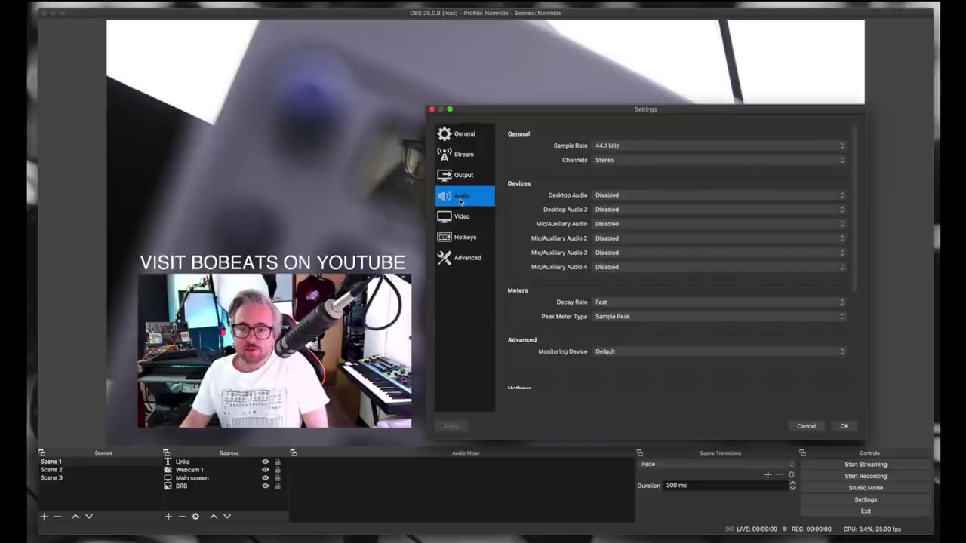
{"action": "left_click", "coordinate": [601, 148]}
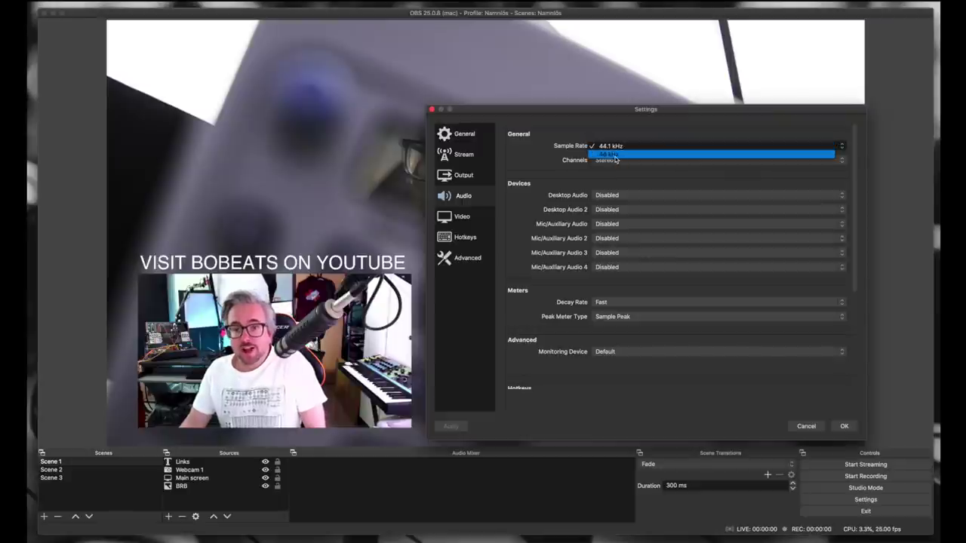
{"action": "left_click", "coordinate": [608, 146]}
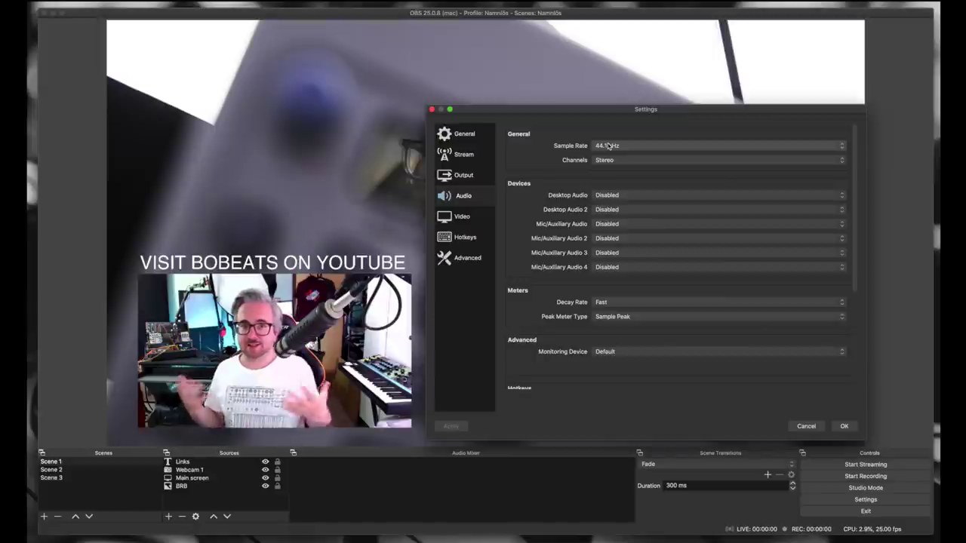
{"action": "left_click", "coordinate": [609, 146]}
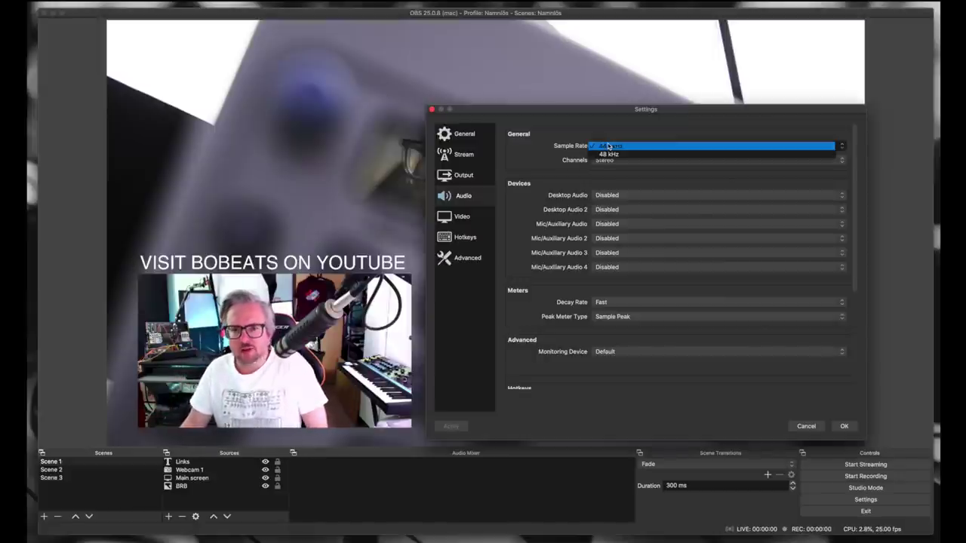
{"action": "left_click", "coordinate": [609, 146]}
{"action": "scroll", "coordinate": [574, 165], "scroll_direction": "down", "scroll_amount": 1}
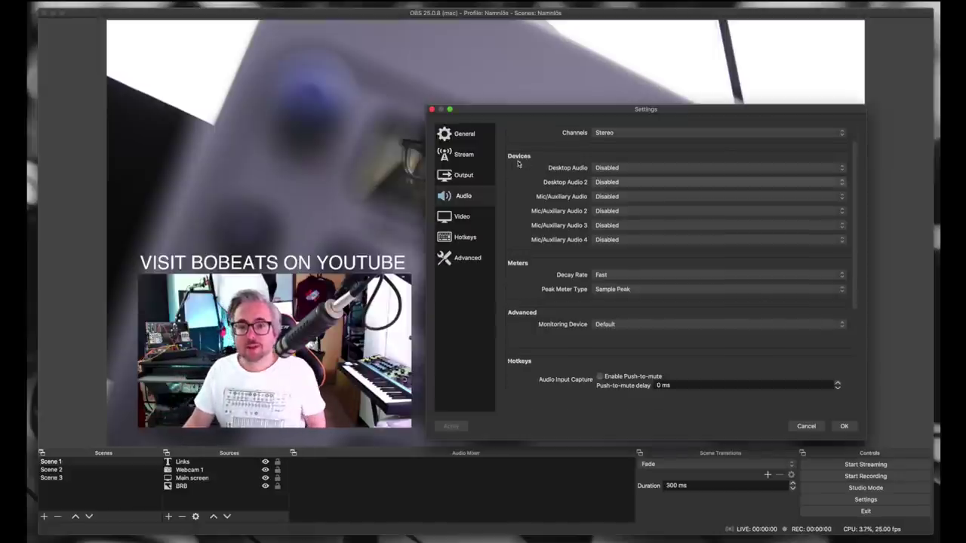
{"action": "left_click", "coordinate": [612, 197]}
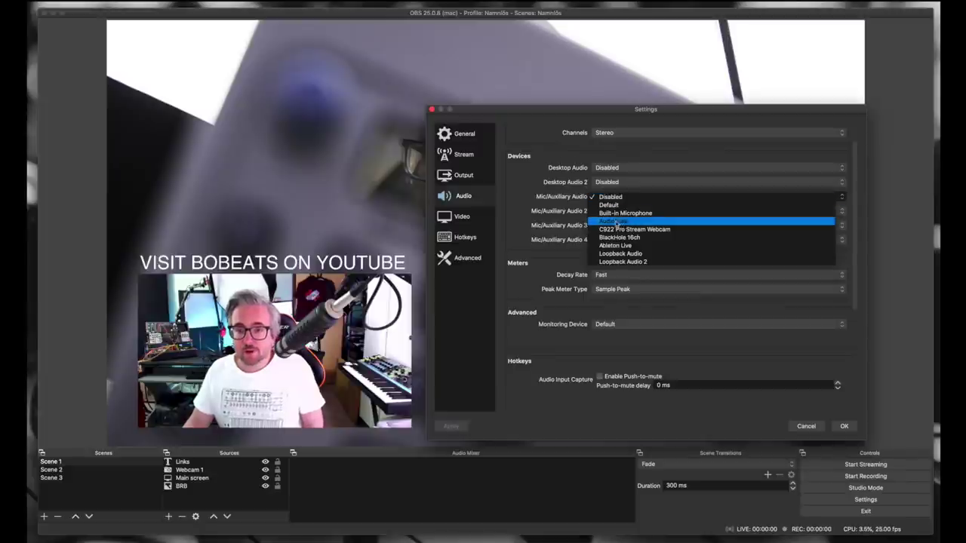
{"action": "left_click", "coordinate": [557, 192]}
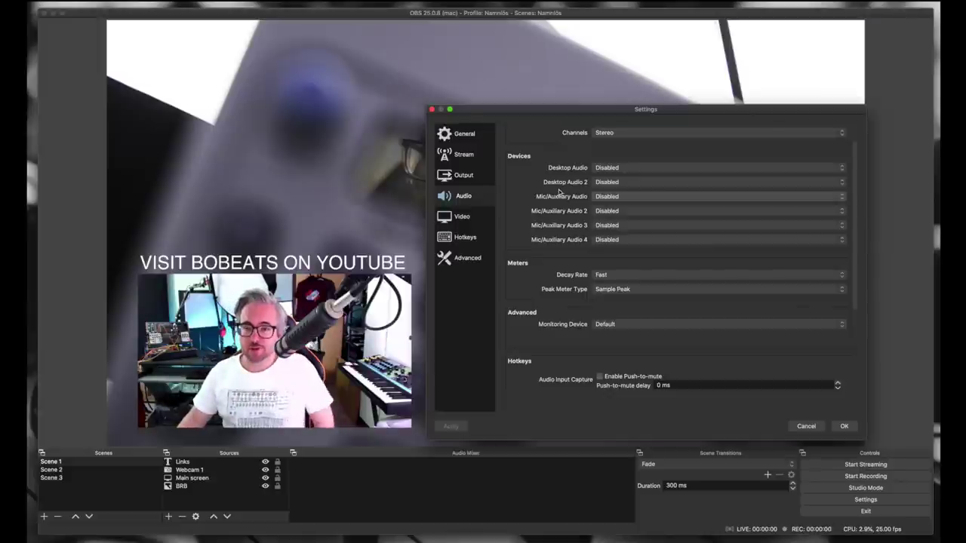
Examine the output mode and the audio bitrate choices for streaming in the output settings.
{"action": "left_click", "coordinate": [465, 176]}
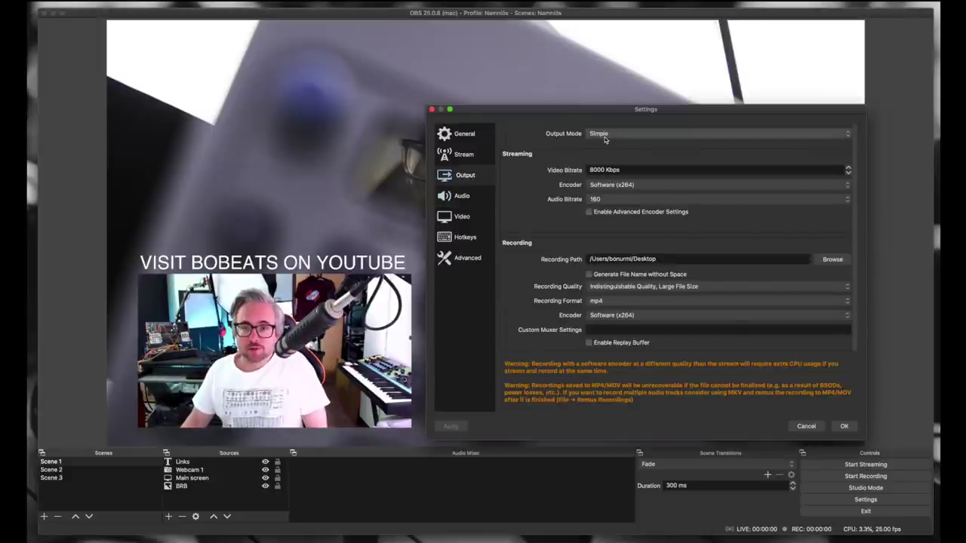
{"action": "left_click", "coordinate": [604, 135]}
{"action": "left_click", "coordinate": [557, 145]}
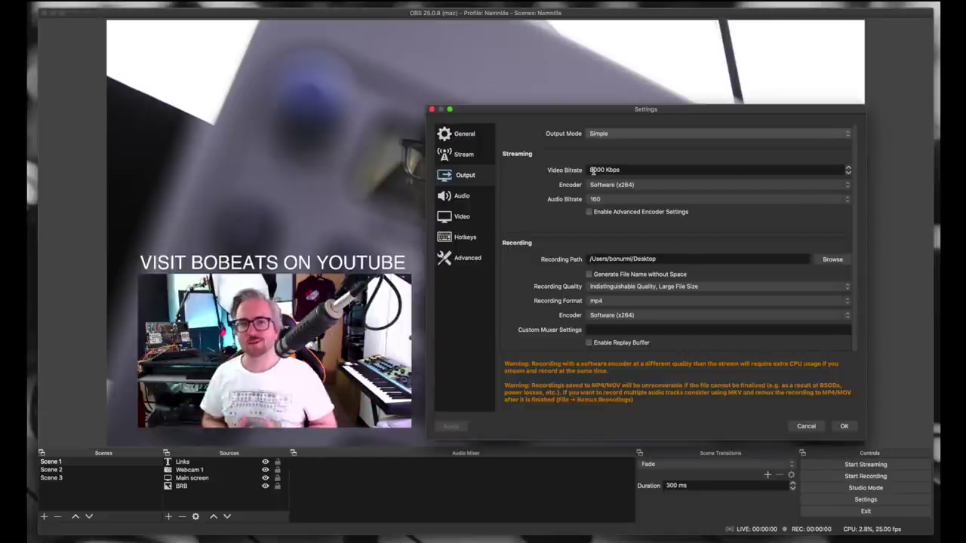
{"action": "left_click", "coordinate": [611, 195]}
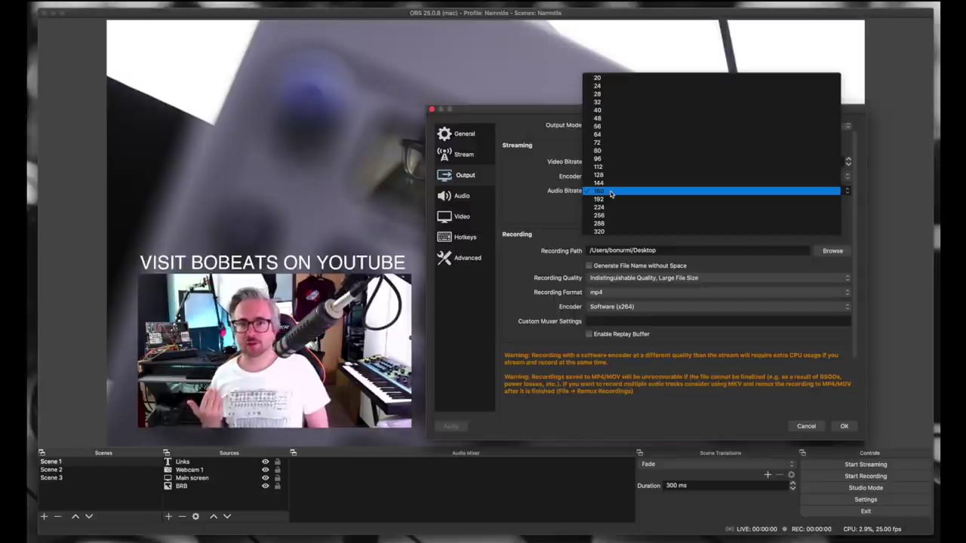
{"action": "left_click", "coordinate": [611, 195]}
Examine the recording quality and recording format choices in the output settings.
{"action": "scroll", "coordinate": [520, 181], "scroll_direction": "down", "scroll_amount": 3}
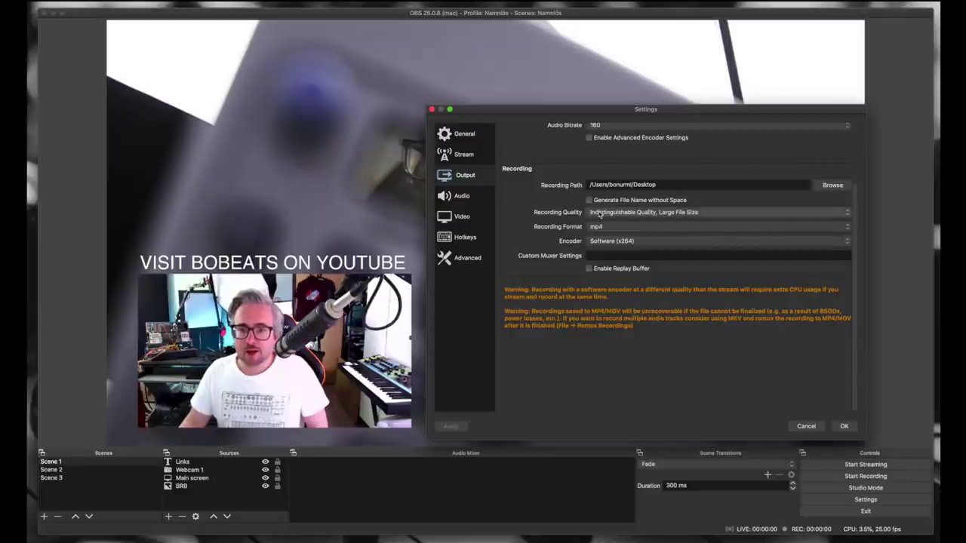
{"action": "left_click", "coordinate": [630, 216]}
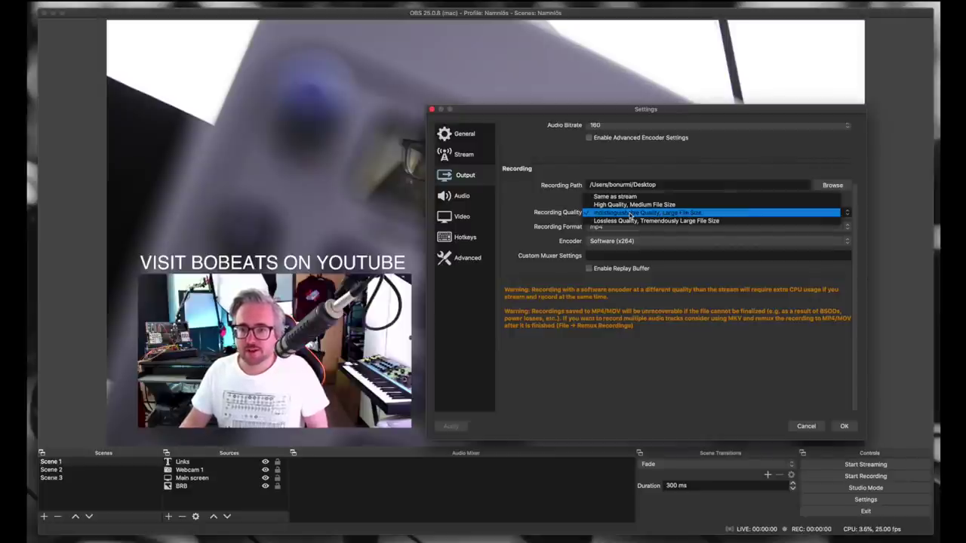
{"action": "left_click", "coordinate": [629, 216]}
{"action": "left_click", "coordinate": [606, 228]}
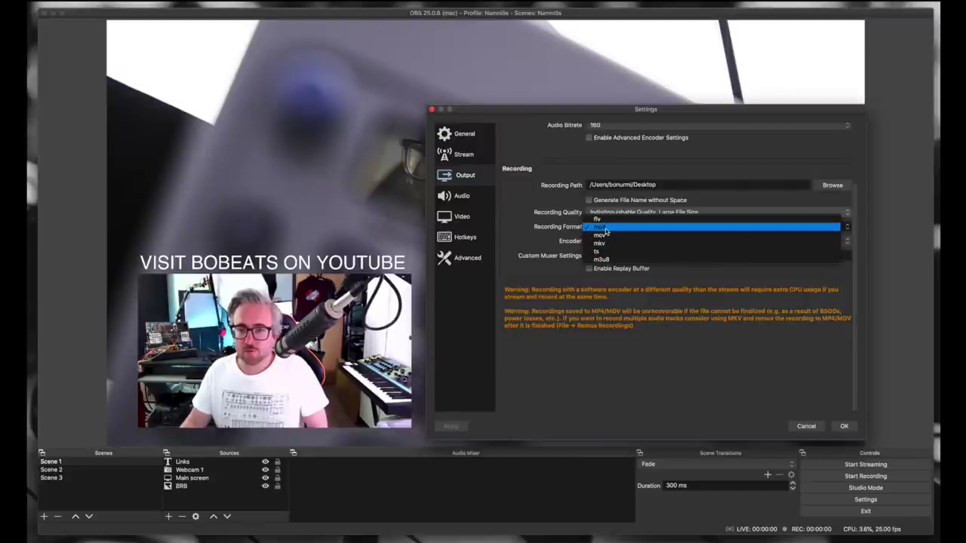
{"action": "left_click", "coordinate": [605, 229]}
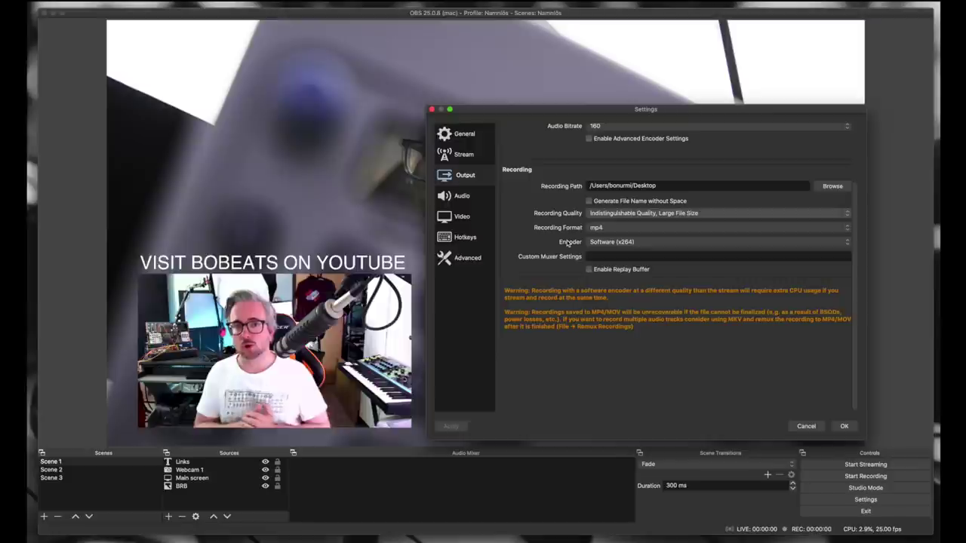
Examine the available streaming services in the stream settings, and close the settings without saving.
{"action": "left_click", "coordinate": [457, 157]}
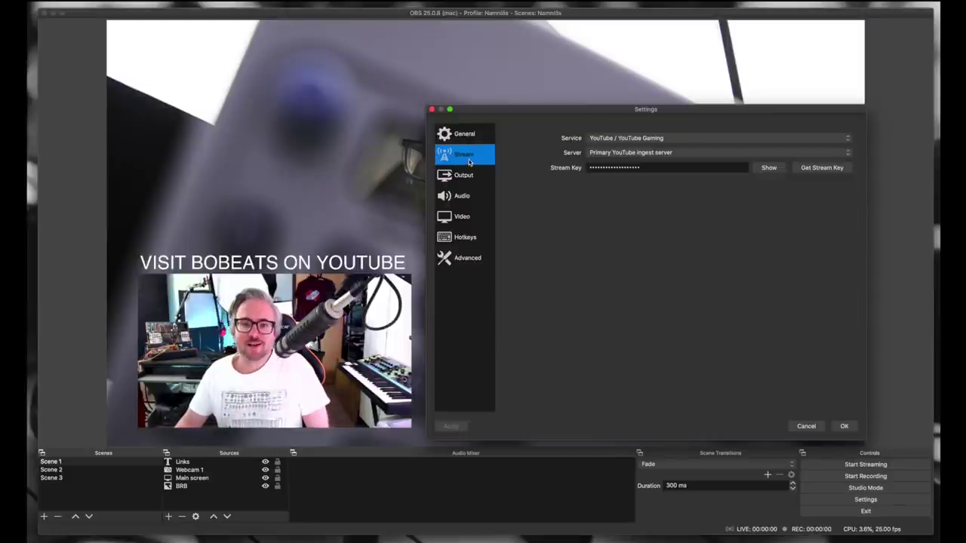
{"action": "left_click", "coordinate": [599, 140]}
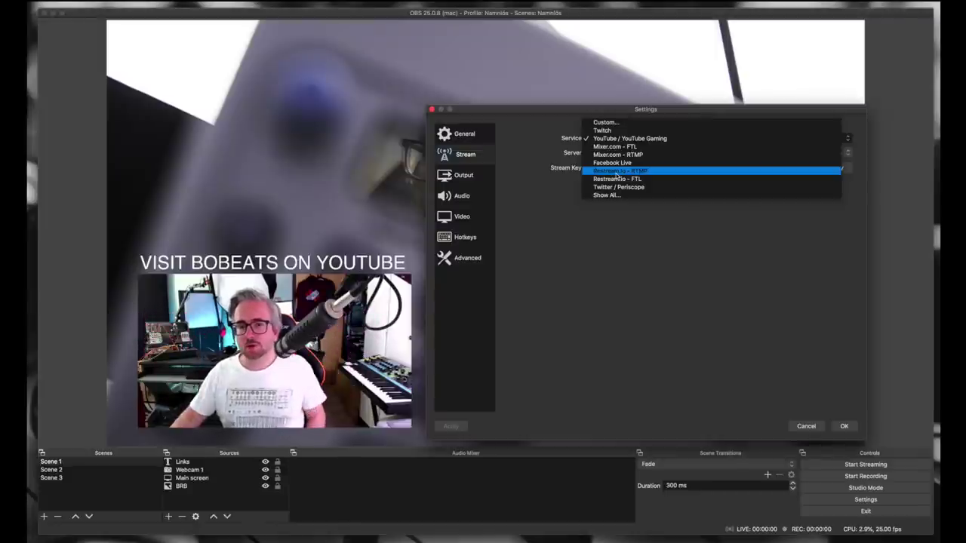
{"action": "left_click", "coordinate": [575, 176]}
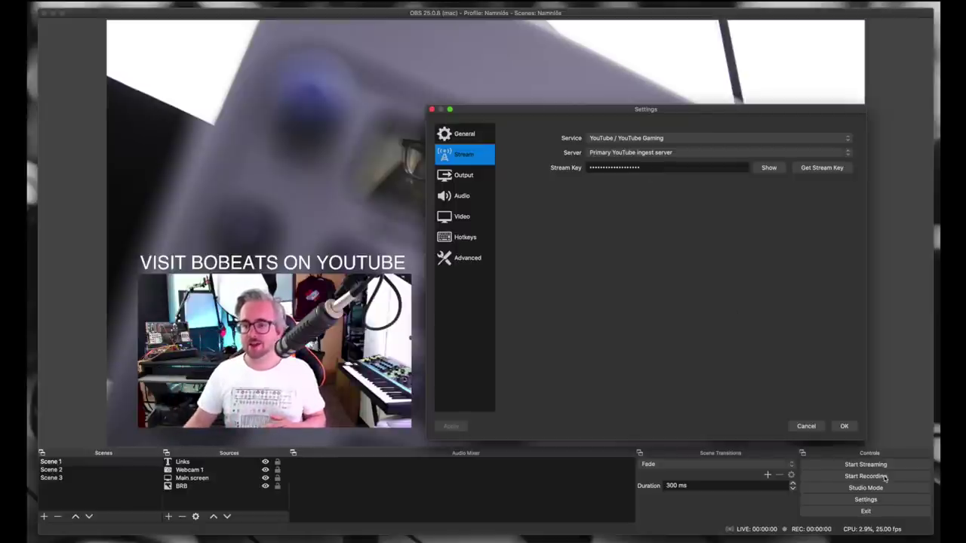
{"action": "left_click", "coordinate": [806, 427]}
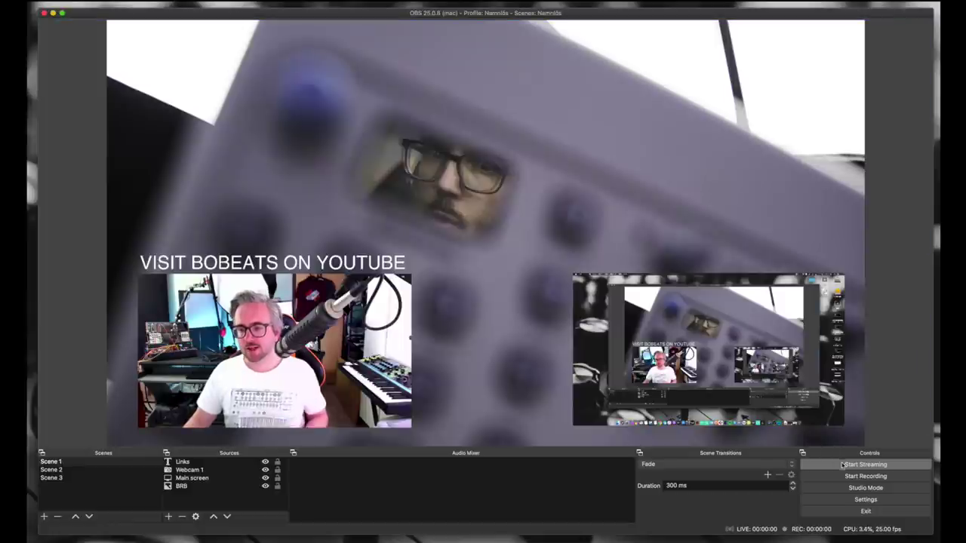